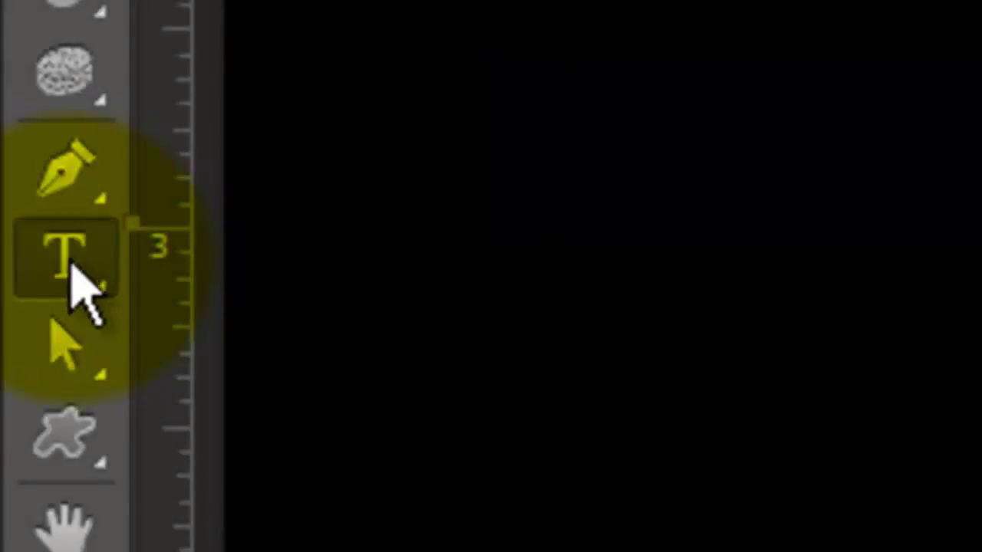
# Type PARTY in 271 pt white Frankfurter Medium and drag it lower on the canvas
pyautogui.rightClick(80, 288)
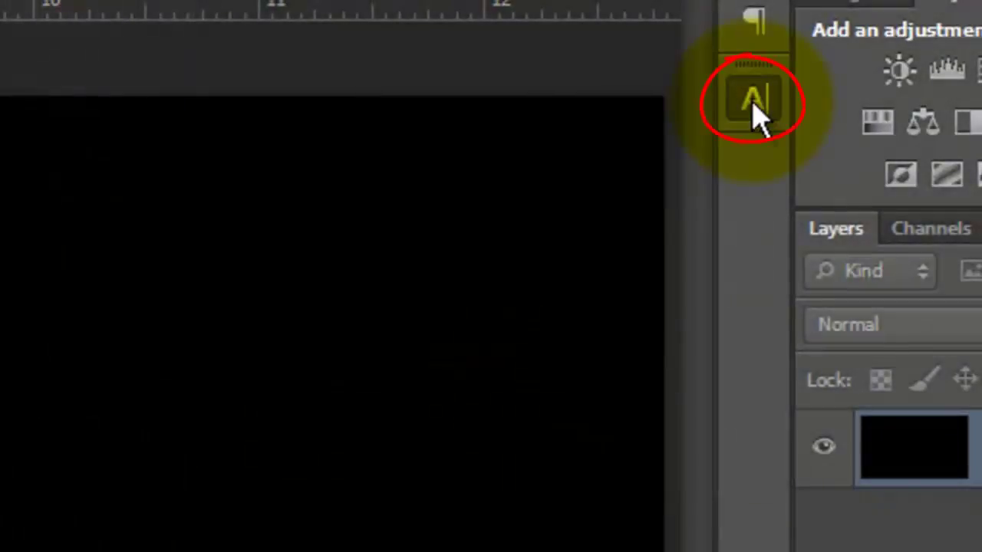
pyautogui.click(755, 115)
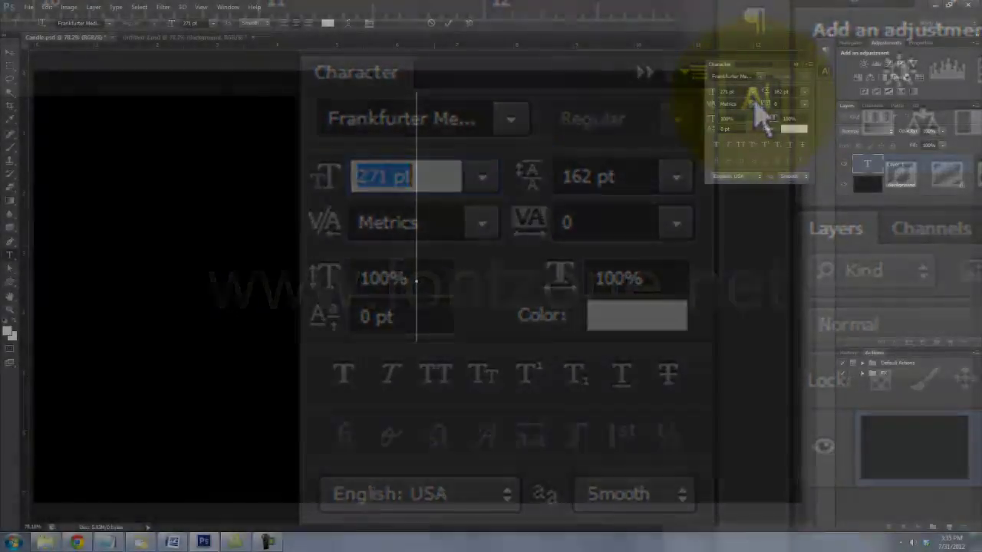
pyautogui.write('PARTY')
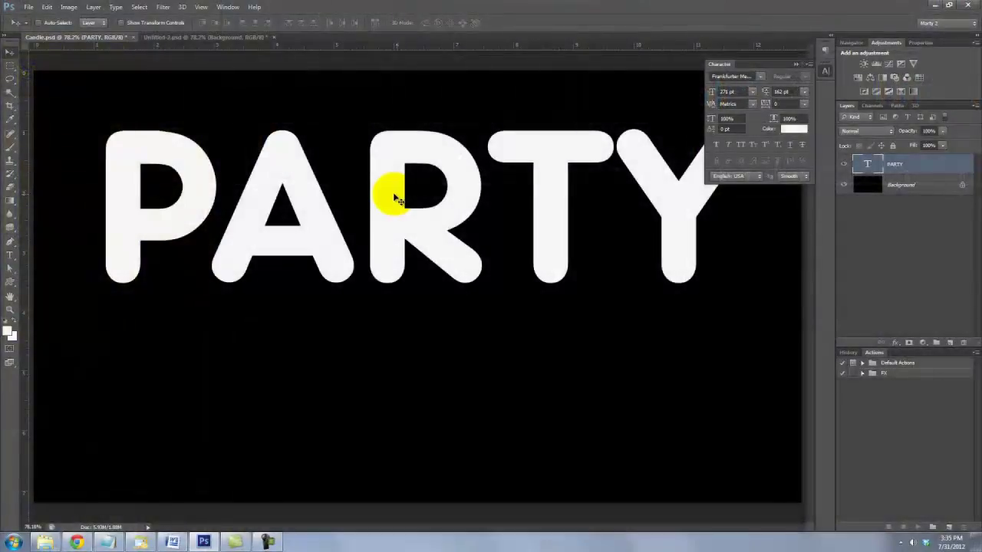
pyautogui.moveTo(390, 193); pyautogui.dragTo(400, 234)
pyautogui.click(796, 64)
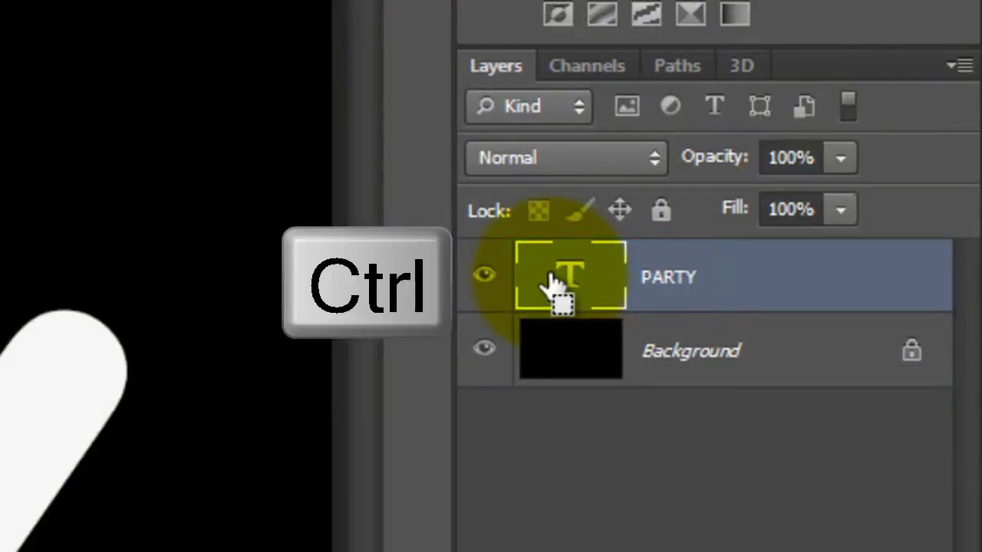
# Copy the PARTY-shaped area of the black background onto Layer 1 and drag the type layer toward the trash
pyautogui.keyDown('ctrl'); pyautogui.click(553, 284); pyautogui.keyUp('ctrl')
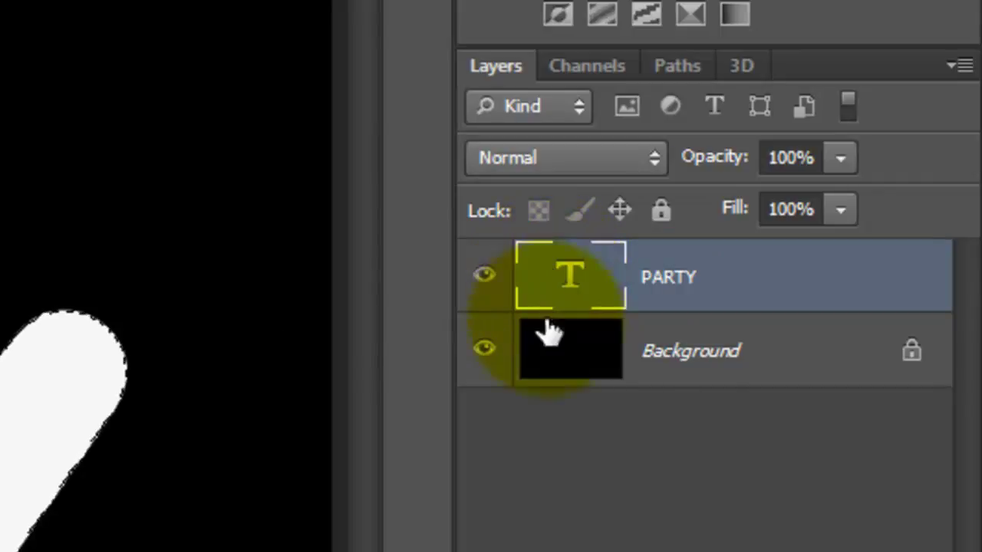
pyautogui.click(558, 364)
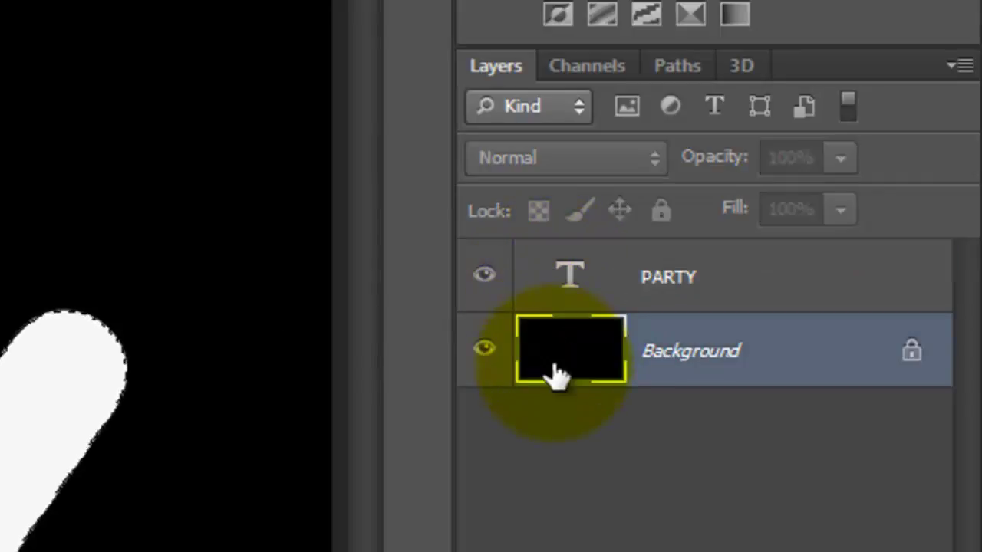
pyautogui.hotkey('ctrl', 'j')
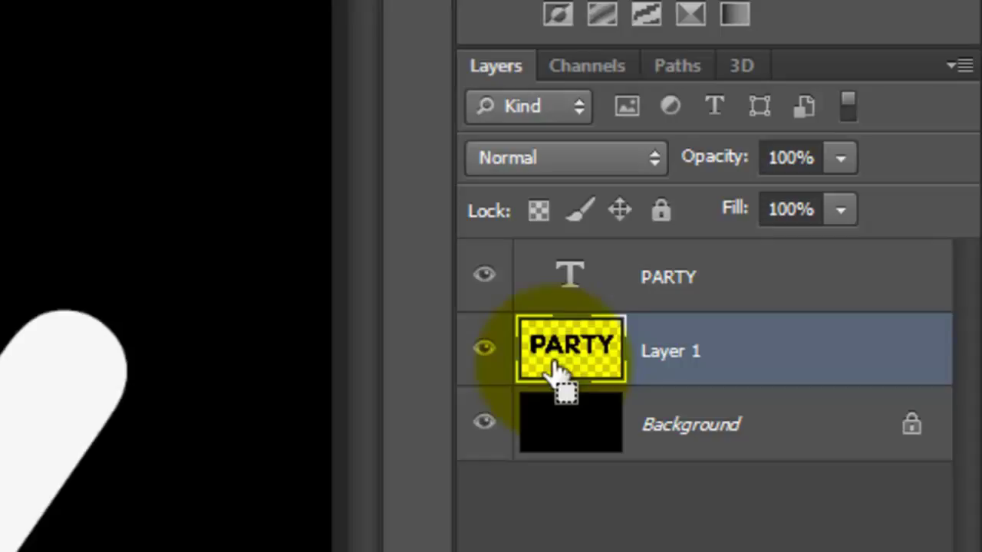
pyautogui.moveTo(555, 366); pyautogui.dragTo(906, 551)
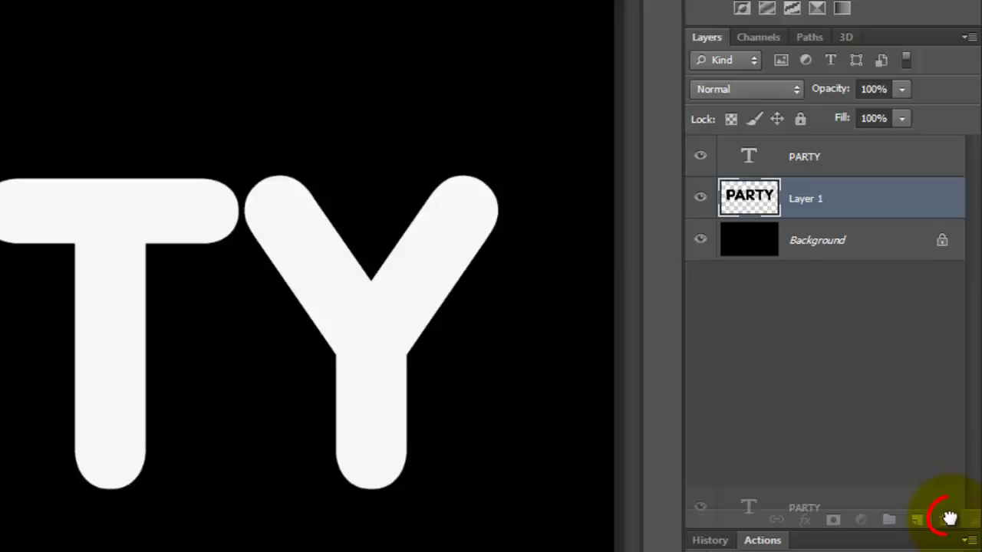
# Delete the type layer, Liquify lumpy melted bulges onto the letter tops, and reload their selection
pyautogui.moveTo(949, 516); pyautogui.dragTo(951, 517)
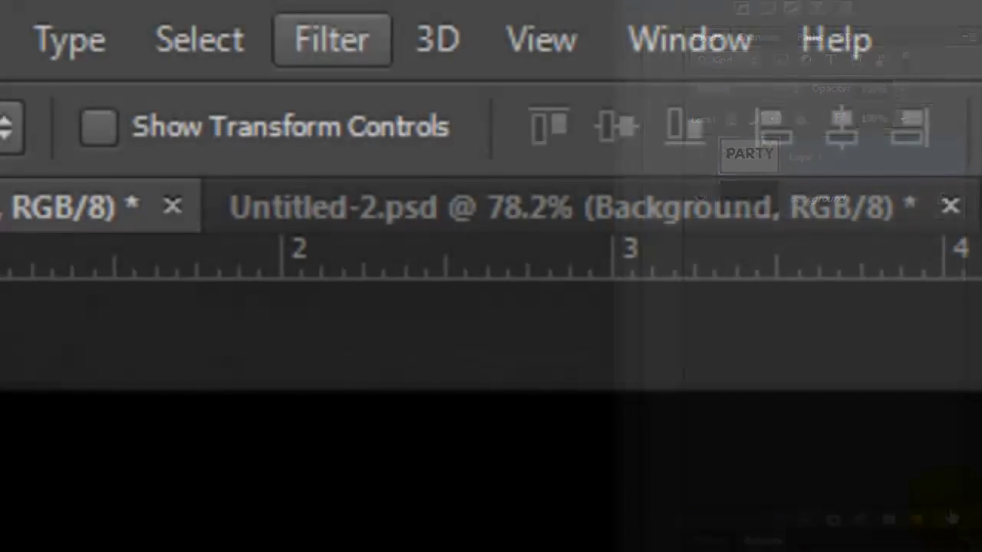
pyautogui.click(330, 54)
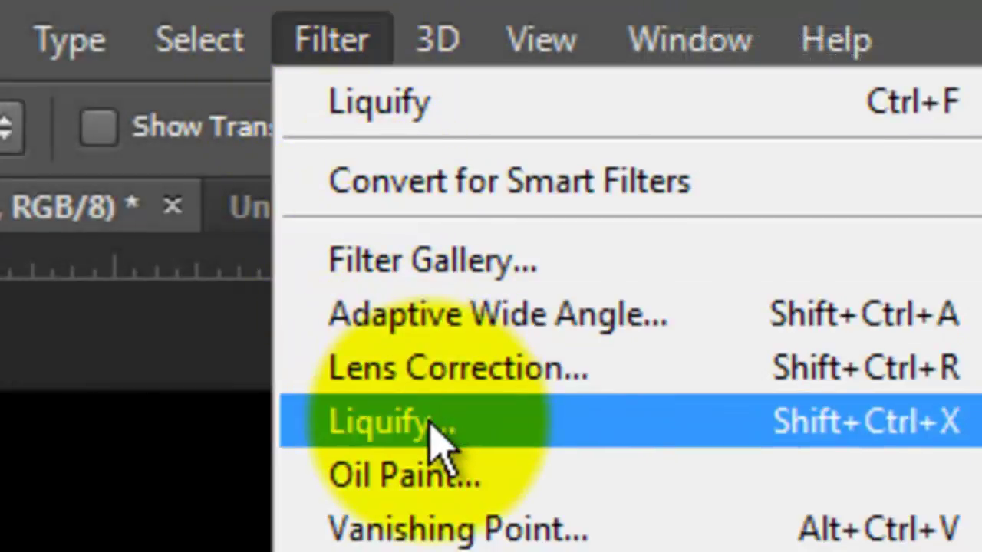
pyautogui.click(432, 428)
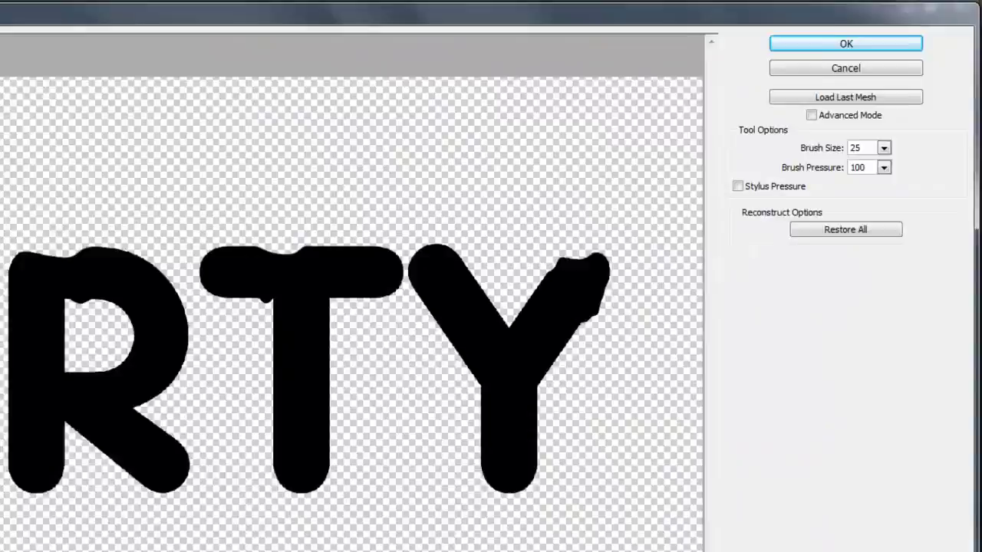
pyautogui.click(901, 29)
pyautogui.keyDown('ctrl'); pyautogui.click(341, 226); pyautogui.keyUp('ctrl')
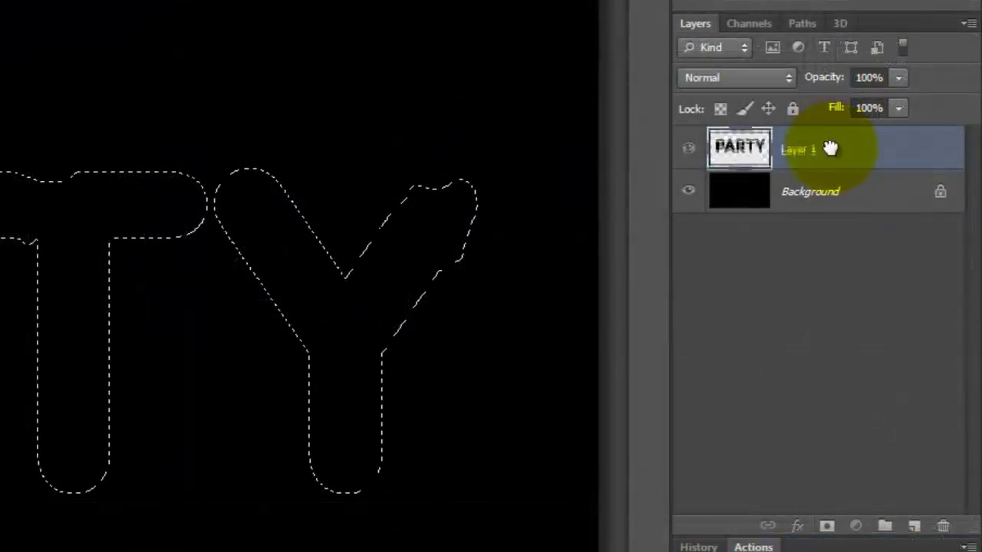
# Replace the warped letter layer with a new layer masked to PARTY, then reload the mask as a selection
pyautogui.moveTo(921, 164); pyautogui.dragTo(922, 241)
pyautogui.moveTo(853, 305); pyautogui.dragTo(939, 522)
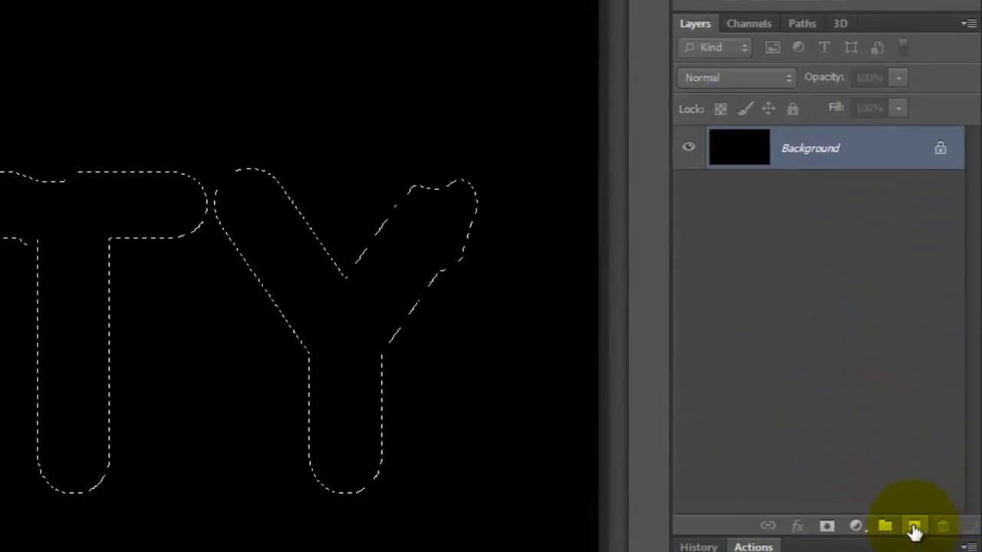
pyautogui.click(914, 528)
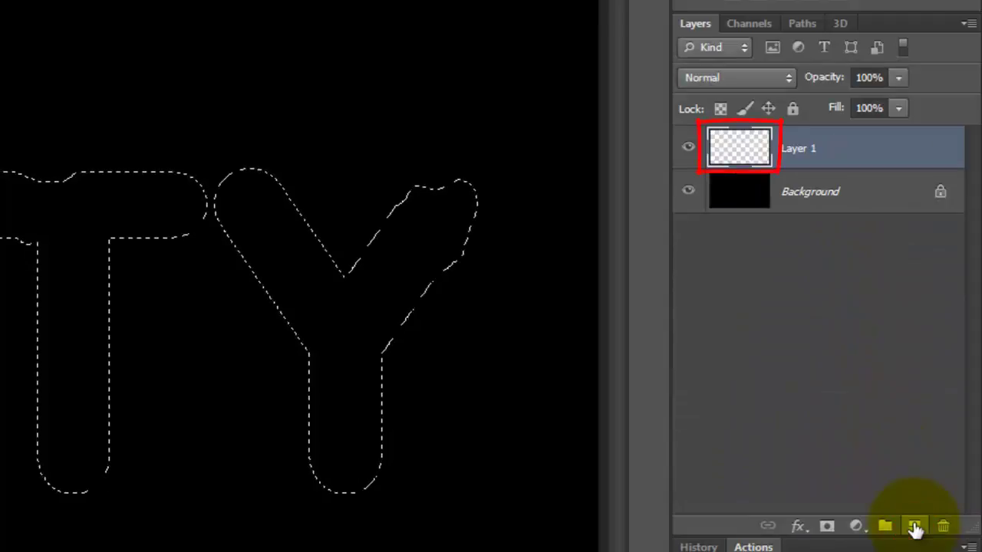
pyautogui.click(826, 527)
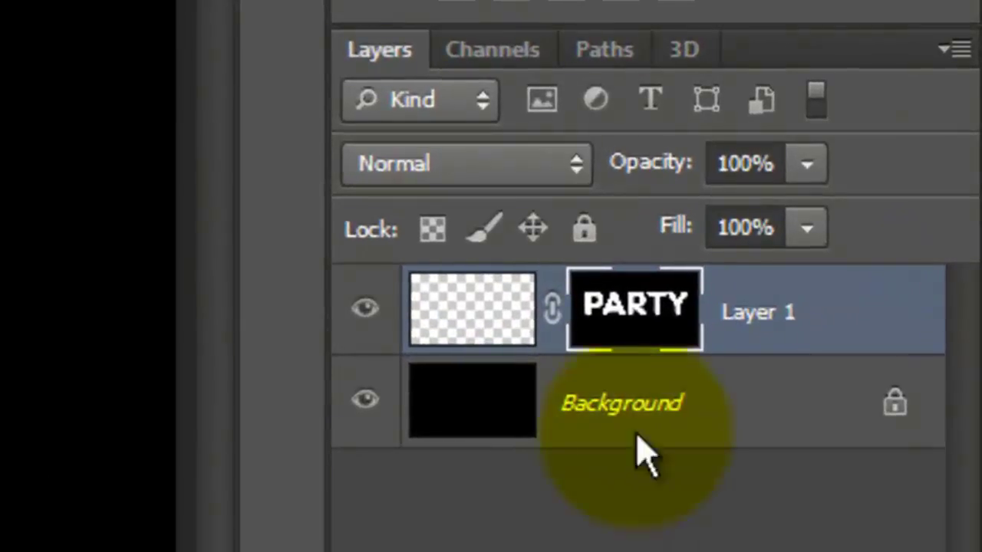
pyautogui.moveTo(812, 150); pyautogui.dragTo(806, 145)
pyautogui.press('ctrl')
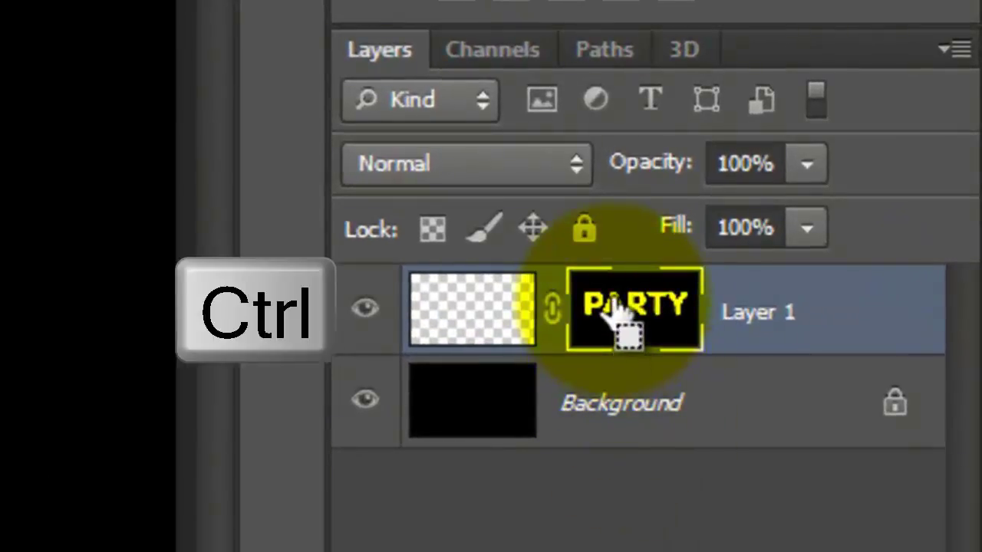
pyautogui.moveTo(610, 301); pyautogui.dragTo(467, 311)
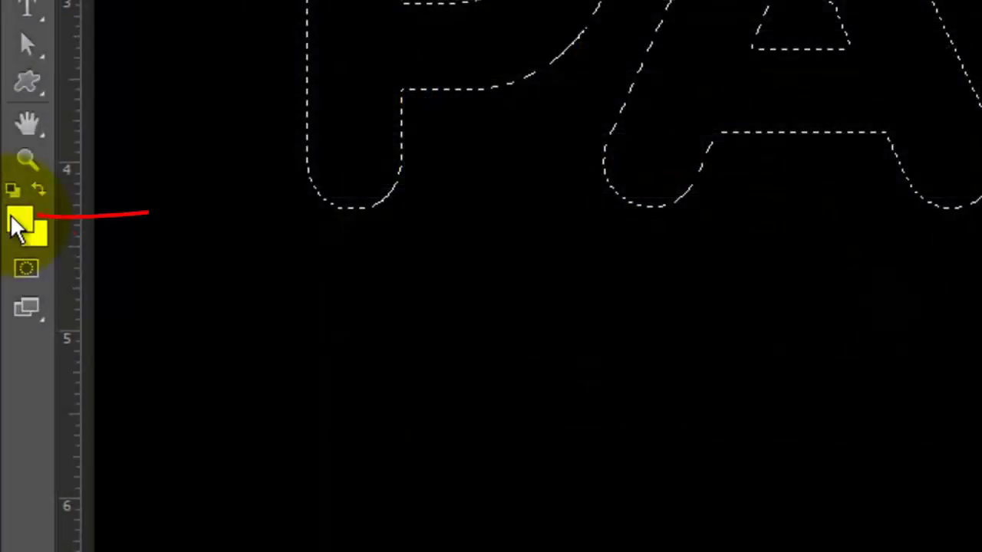
# Paint P red, A blue, R green, T yellow and Y magenta, then deselect
pyautogui.click(18, 224)
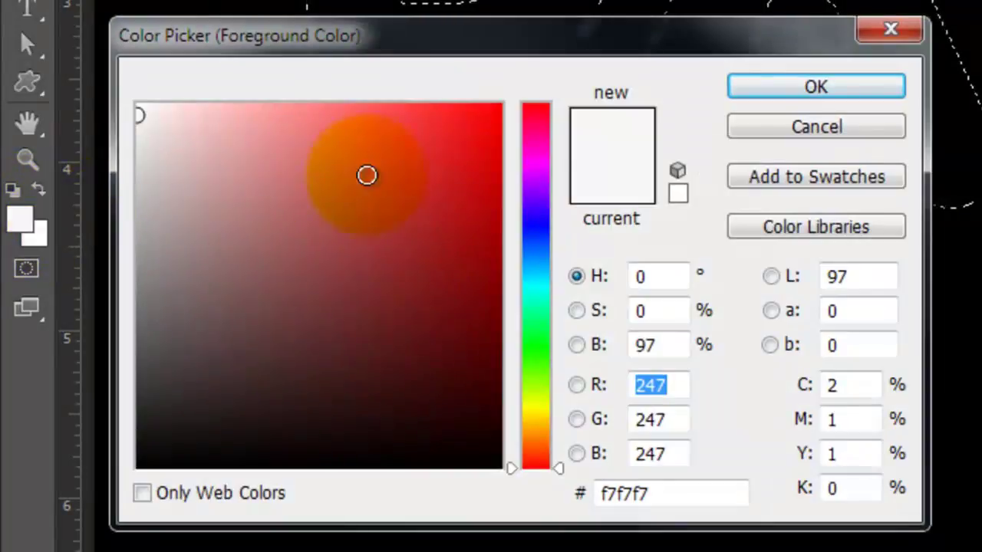
pyautogui.moveTo(366, 174); pyautogui.dragTo(534, 80)
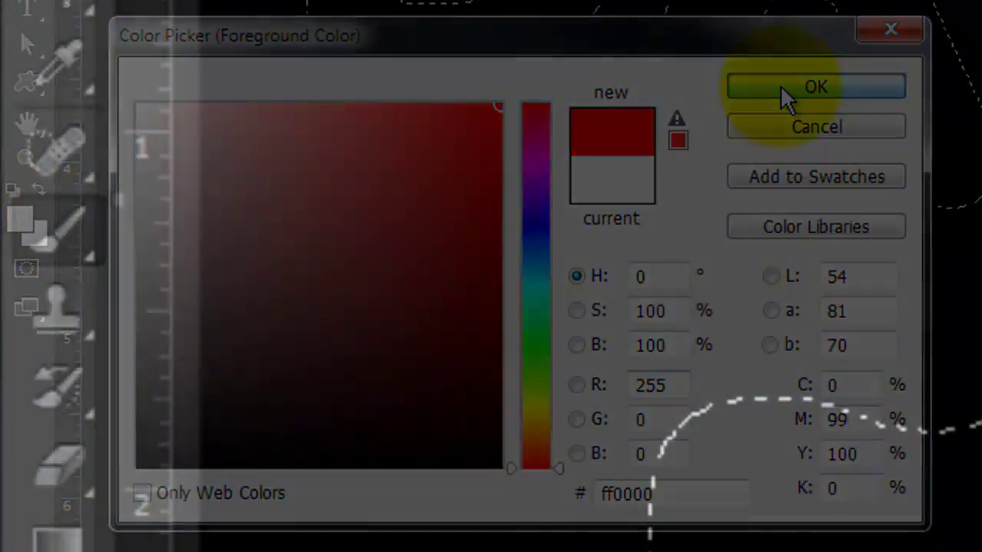
pyautogui.click(80, 230)
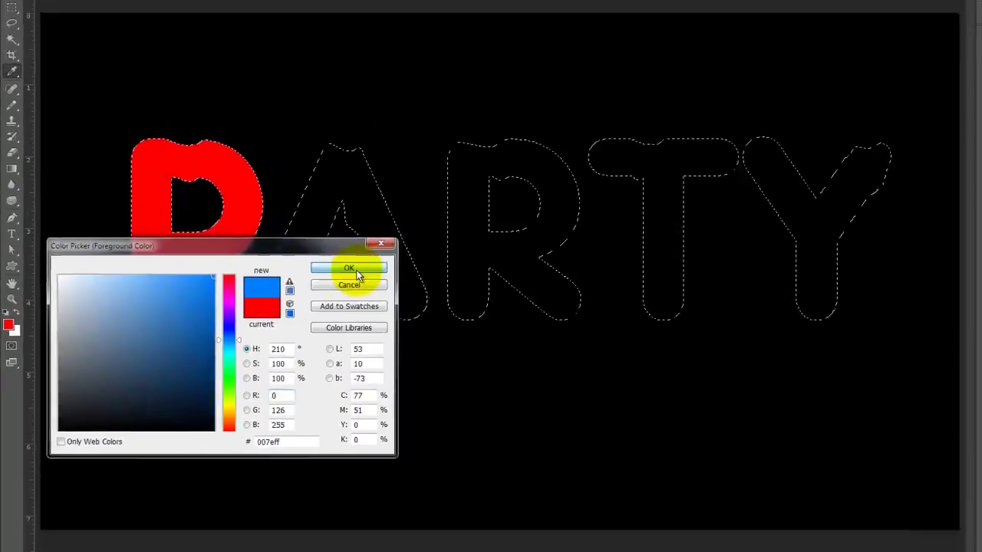
pyautogui.click(695, 174)
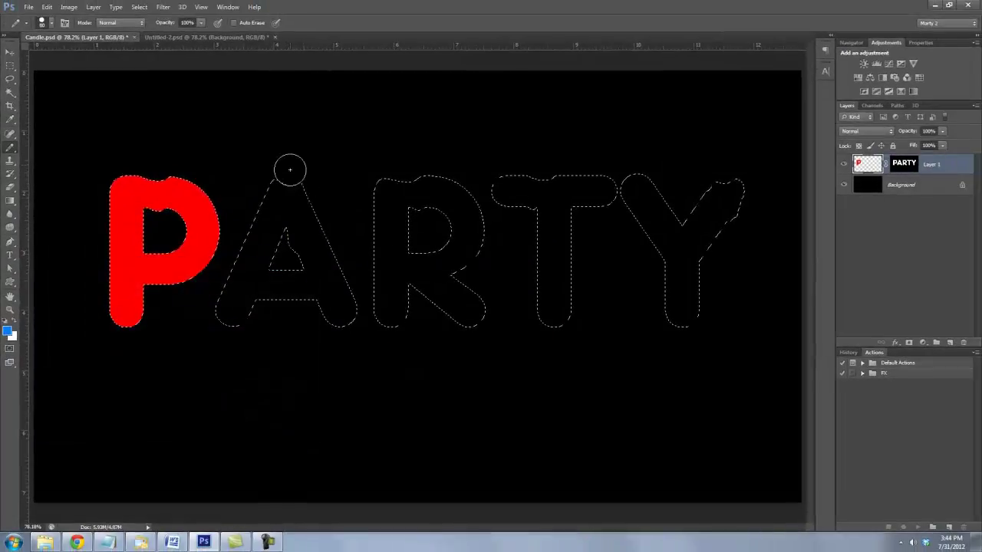
pyautogui.moveTo(240, 295)
pyautogui.mouseDown()
pyautogui.moveTo(269, 274)
pyautogui.moveTo(296, 312)
pyautogui.mouseUp()
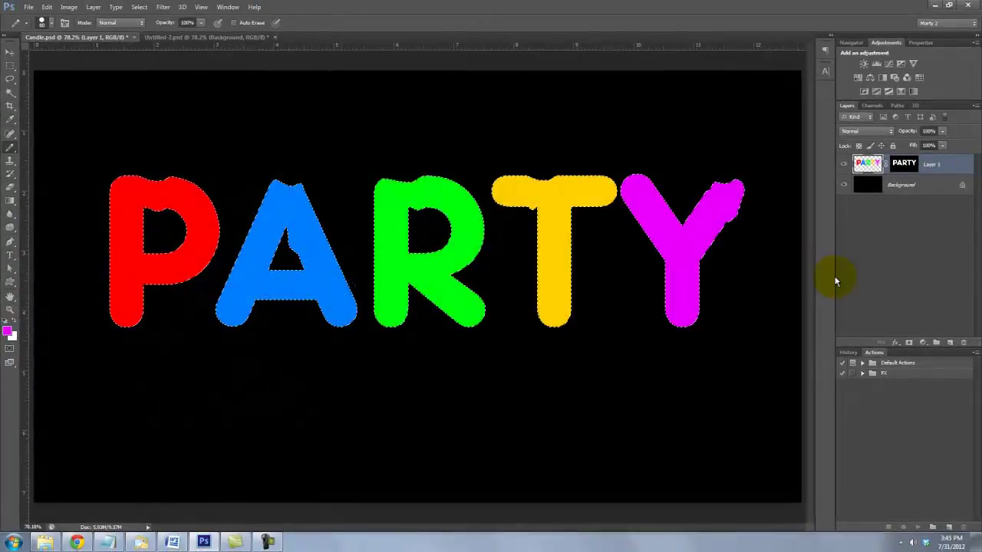
pyautogui.hotkey('ctrl', 'd')
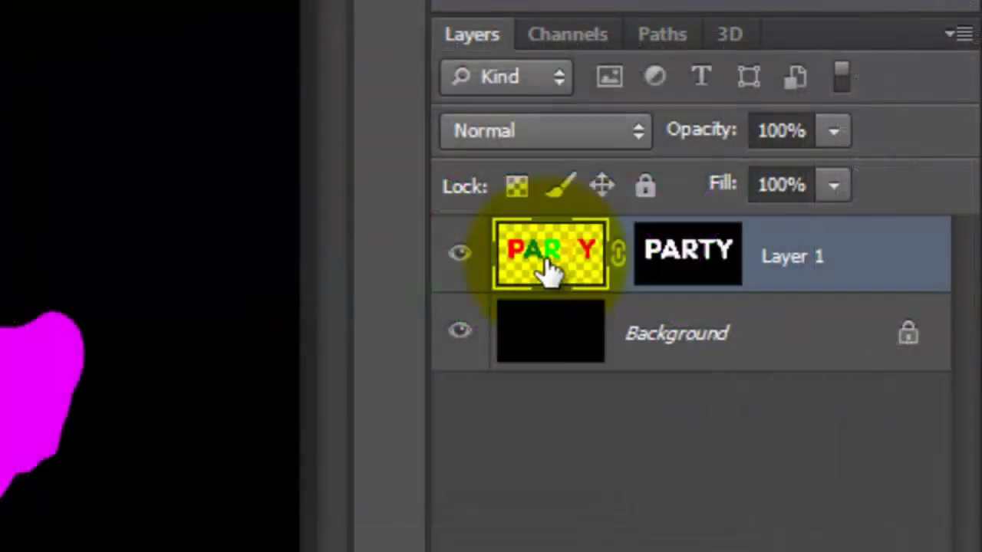
# Add Bevel & Emboss with depth 1000, size 54, angle 100 and altitude 50, without global light
pyautogui.doubleClick(546, 269)
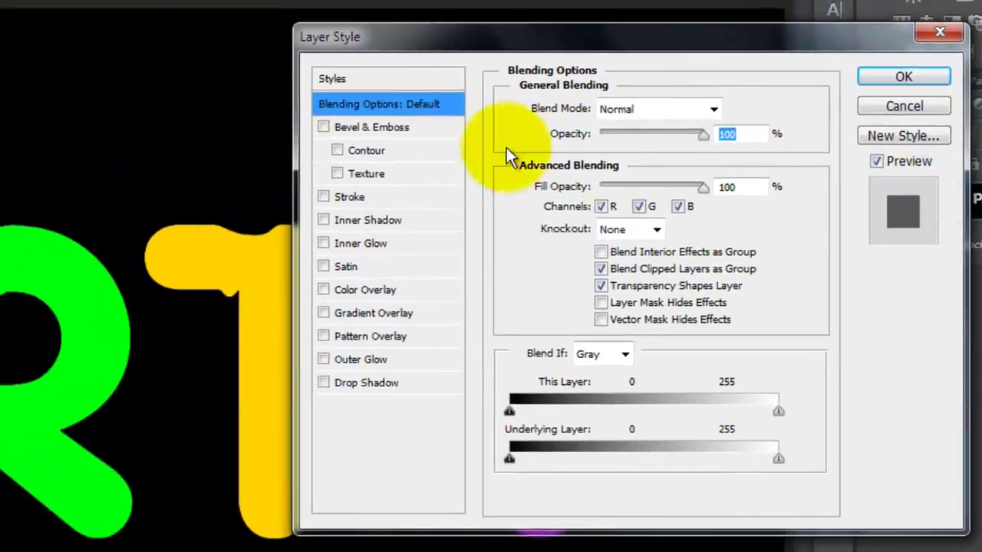
pyautogui.click(387, 127)
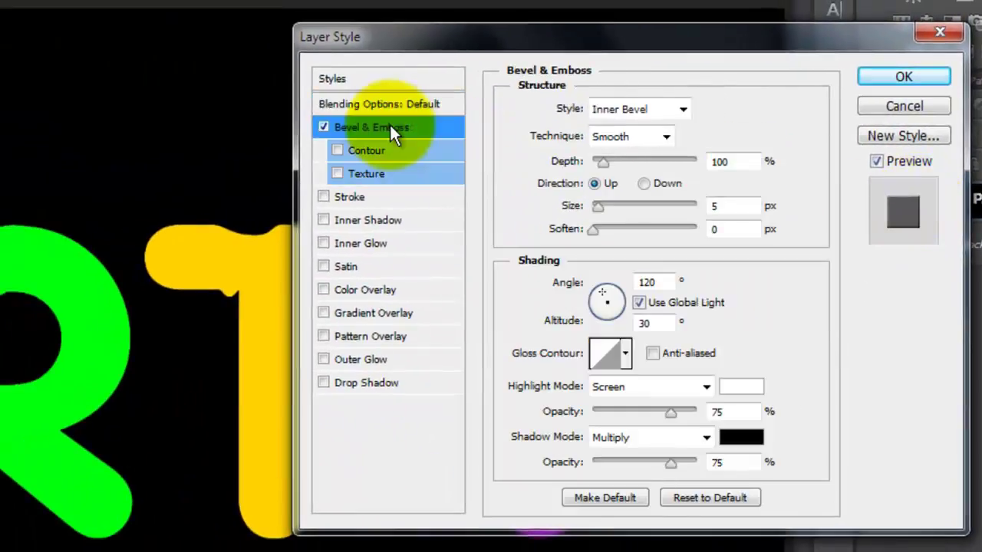
pyautogui.press('Tab')
pyautogui.write('1000')
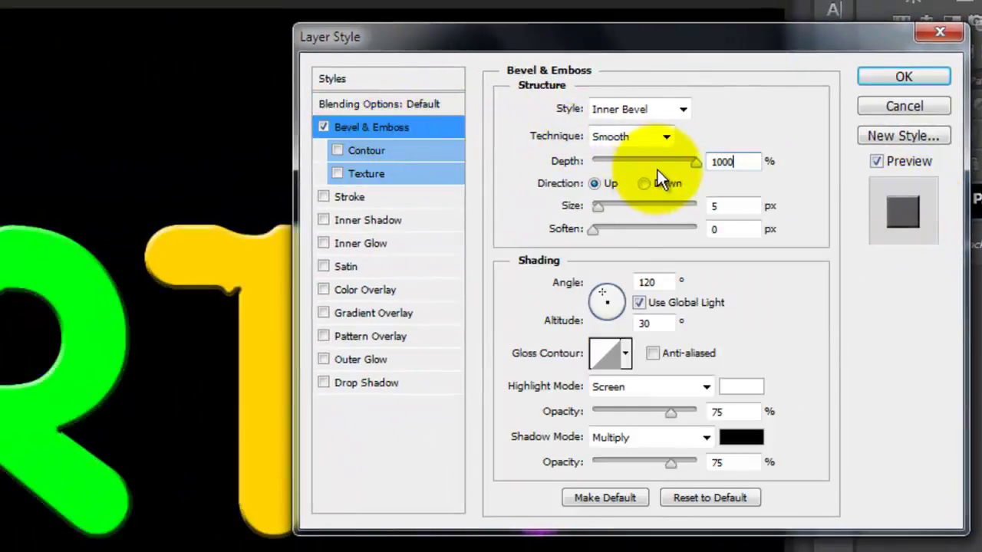
pyautogui.press('Tab')
pyautogui.write('5')
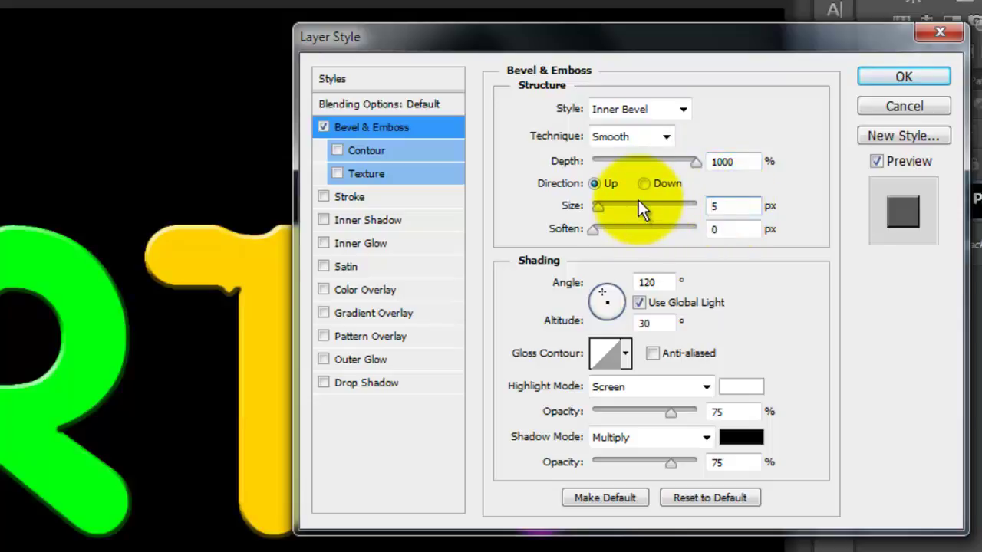
pyautogui.write('4')
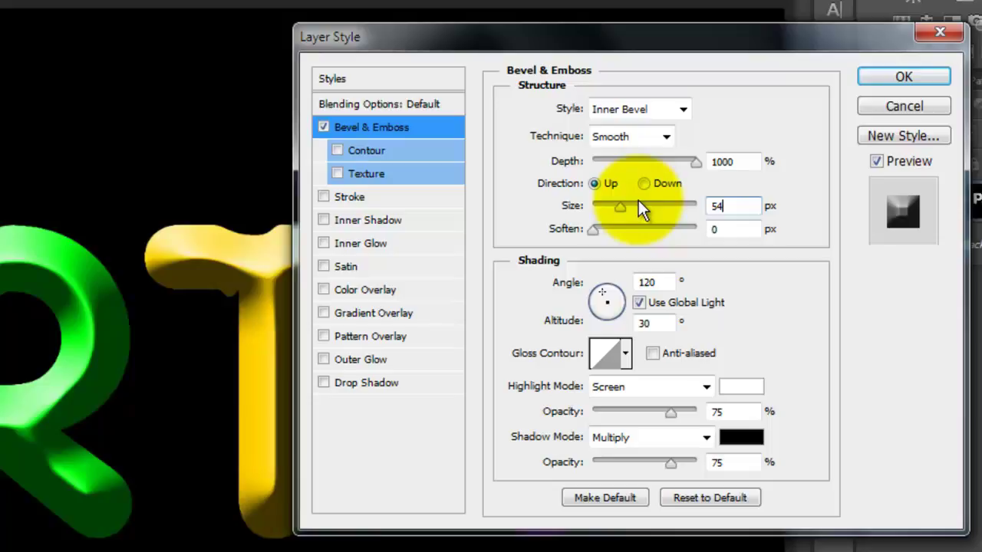
pyautogui.doubleClick(657, 283)
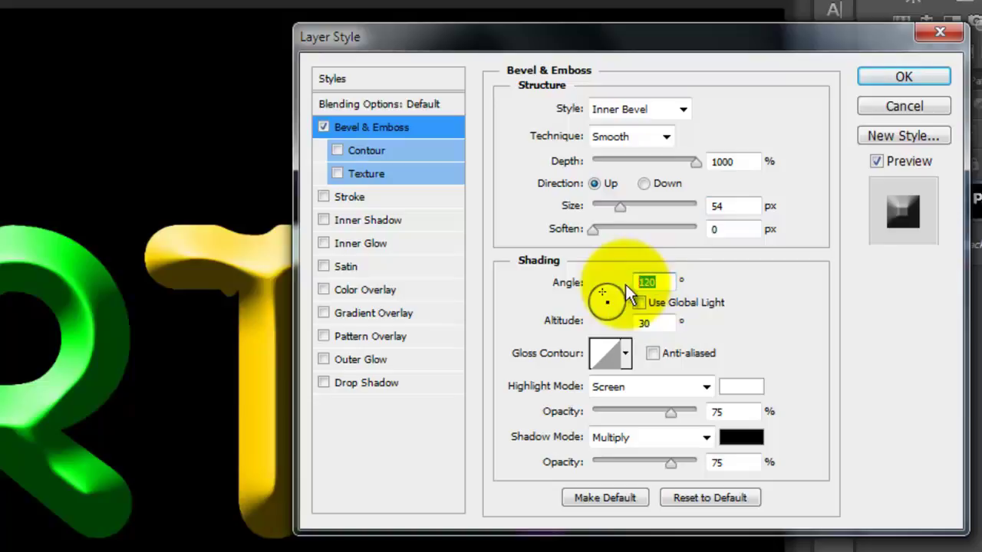
pyautogui.write('100')
pyautogui.click(640, 302)
pyautogui.press('Tab')
pyautogui.write('50')
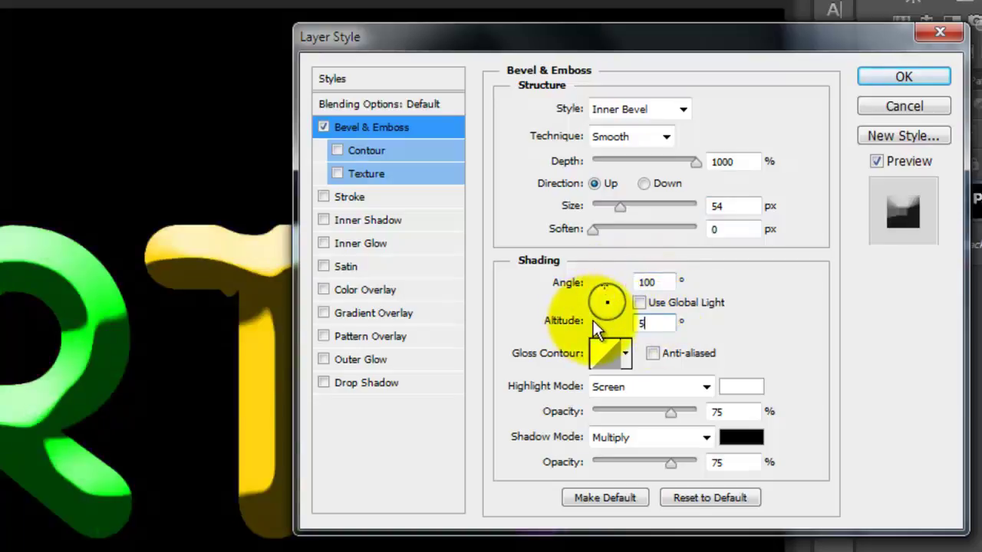
# Add a black Inner Glow in Darken mode at 50% opacity and 16 px size
pyautogui.click(366, 243)
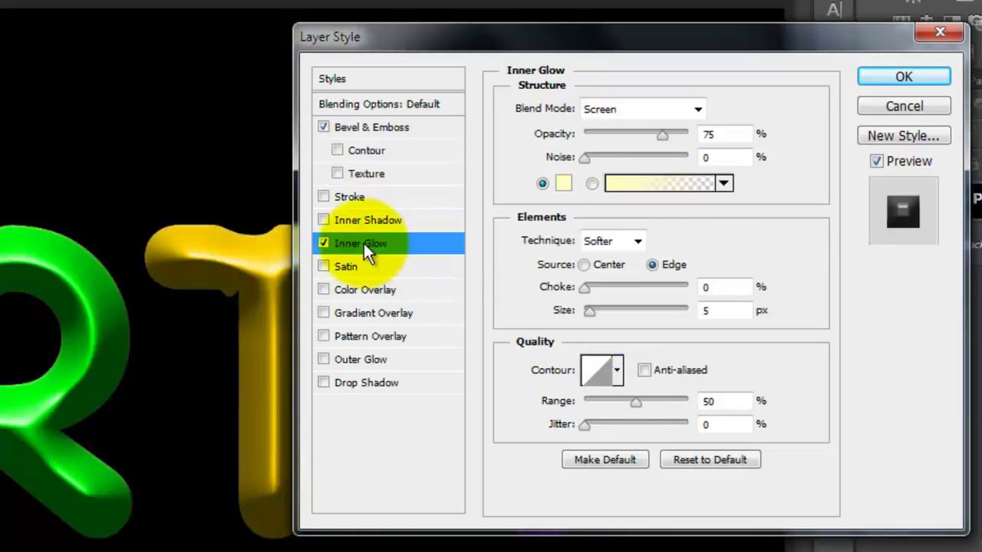
pyautogui.click(697, 108)
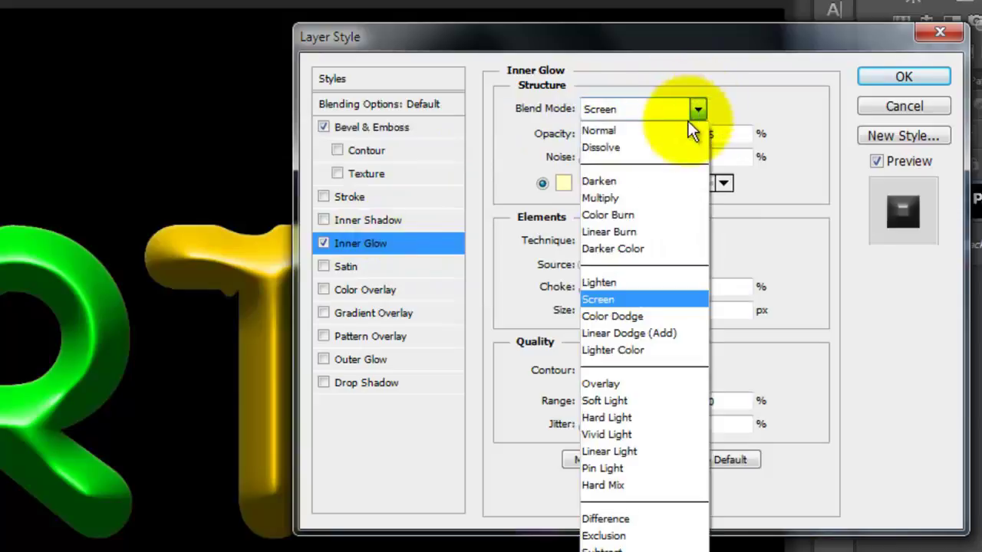
pyautogui.click(623, 184)
pyautogui.doubleClick(718, 133)
pyautogui.write('50')
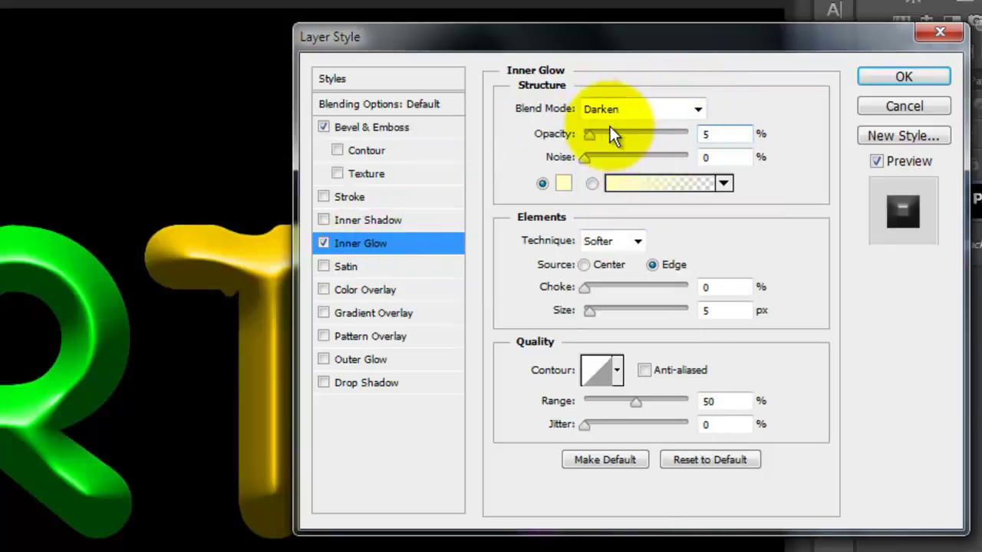
pyautogui.doubleClick(717, 310)
pyautogui.write('16')
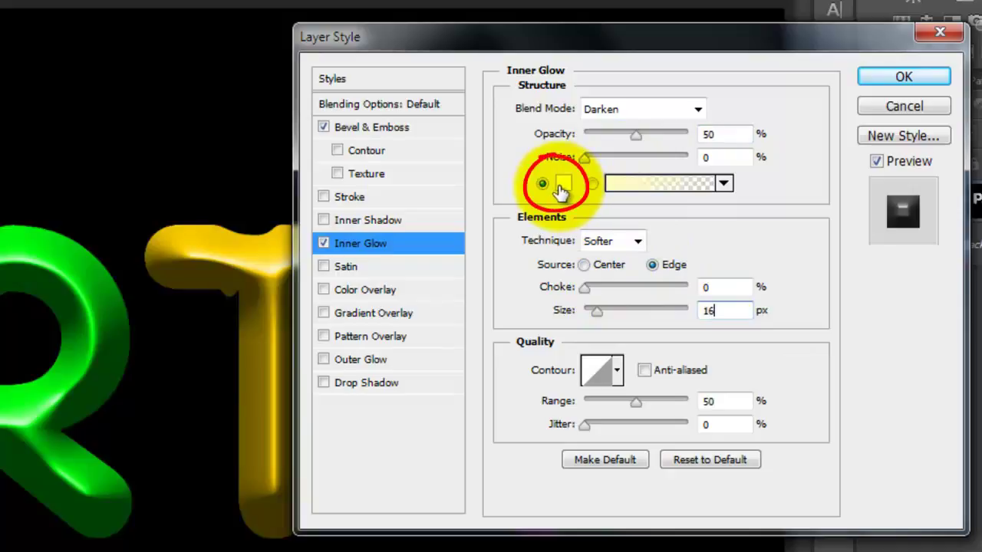
pyautogui.click(561, 190)
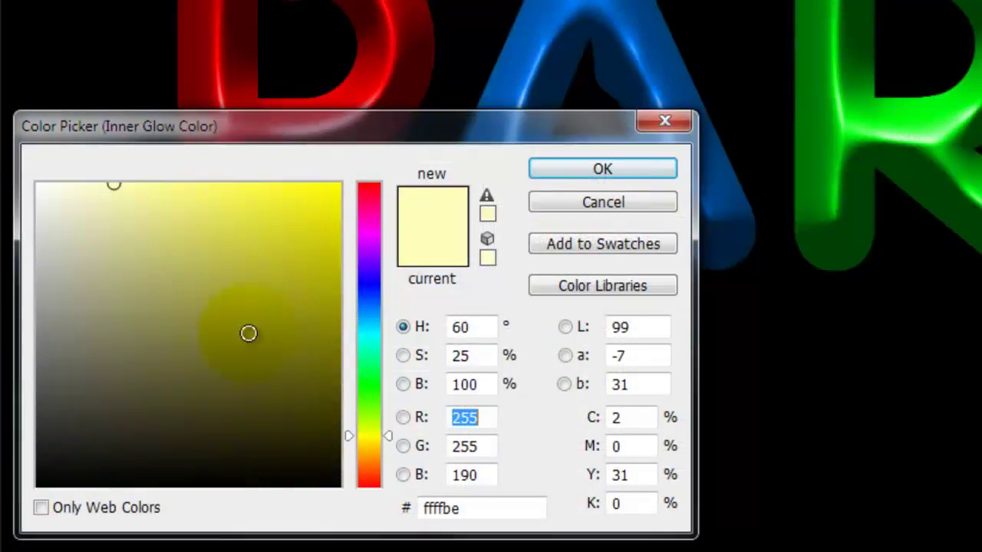
pyautogui.write('0')
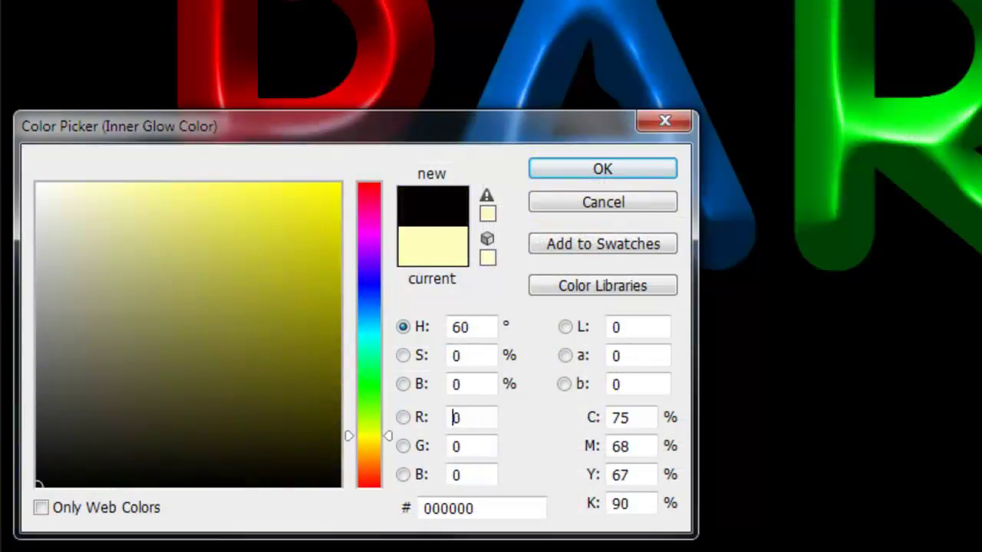
pyautogui.click(599, 167)
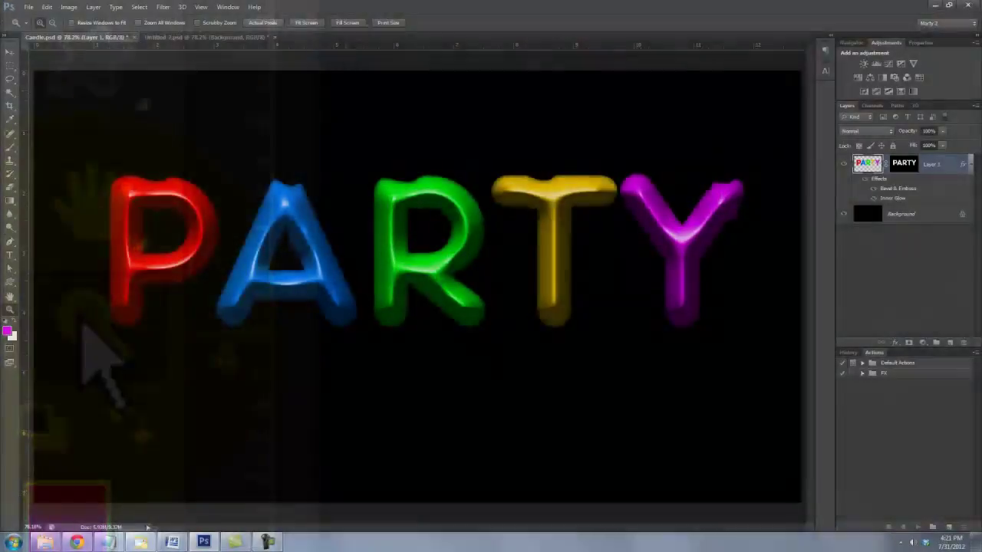
# Zoom on the green R and paint a vertical white stroke above it on a new layer
pyautogui.moveTo(345, 90); pyautogui.dragTo(482, 227)
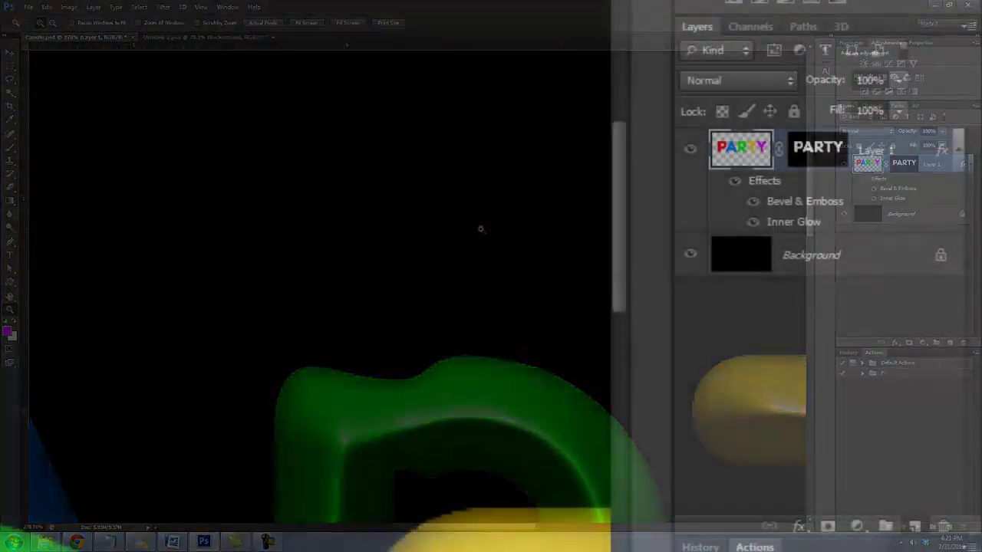
pyautogui.click(950, 342)
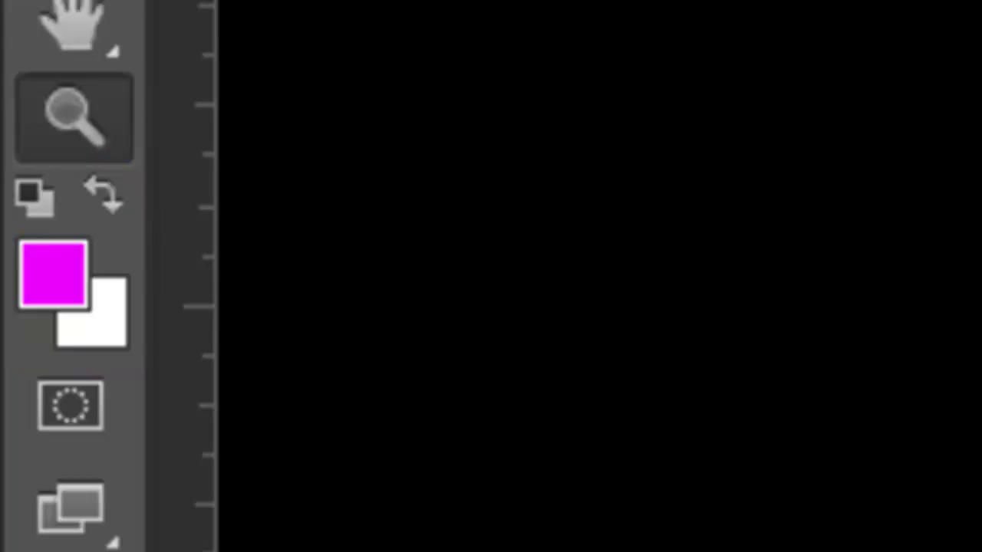
pyautogui.press('x')
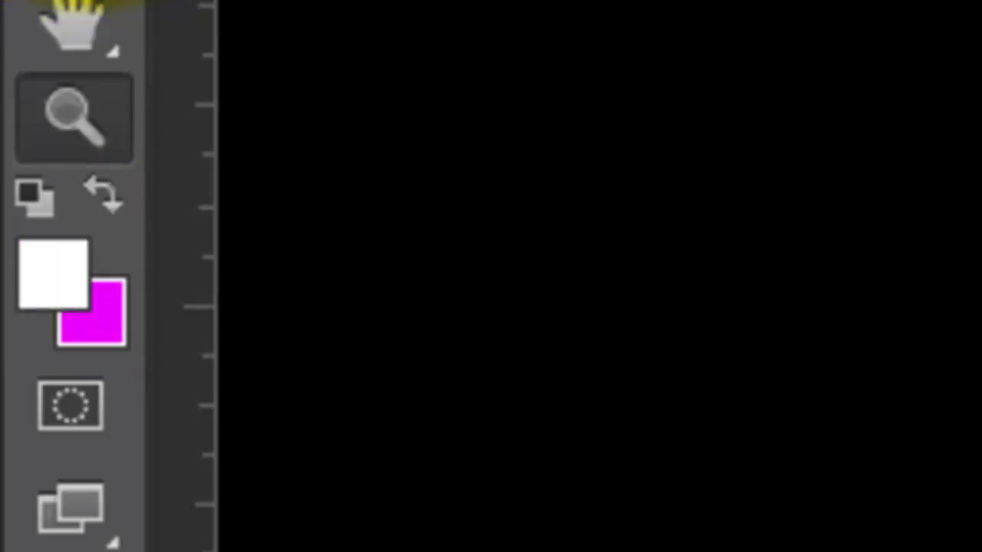
pyautogui.click(55, 242)
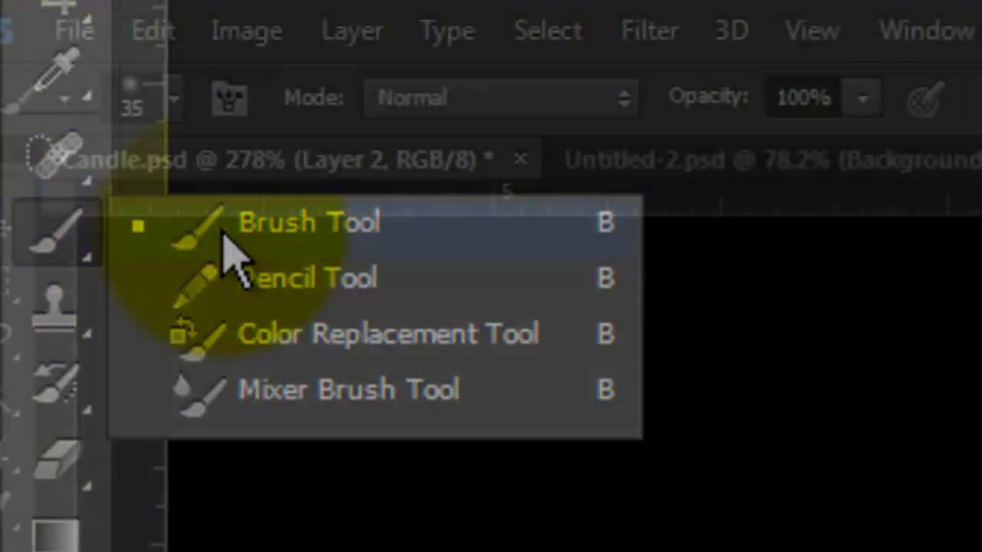
pyautogui.click(163, 234)
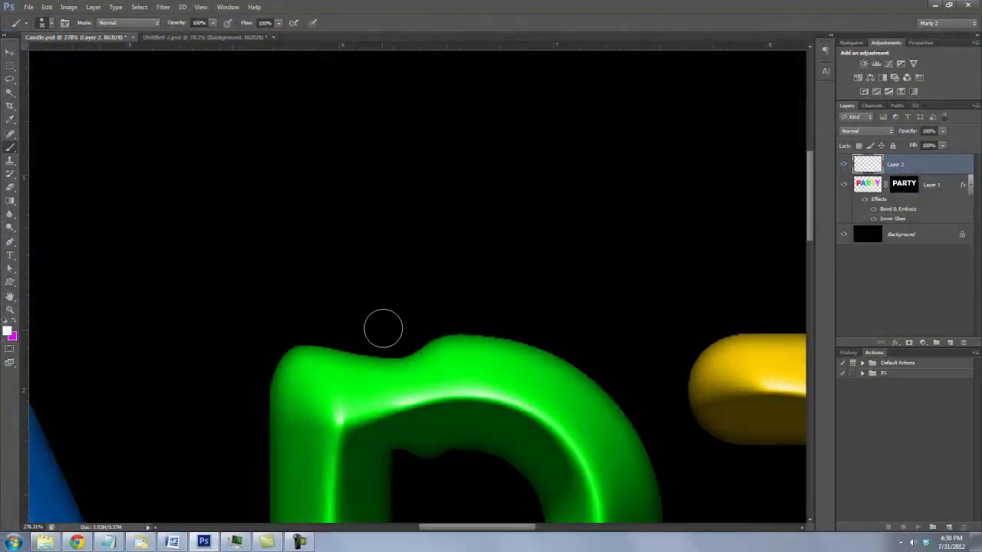
pyautogui.moveTo(381, 330); pyautogui.dragTo(381, 124)
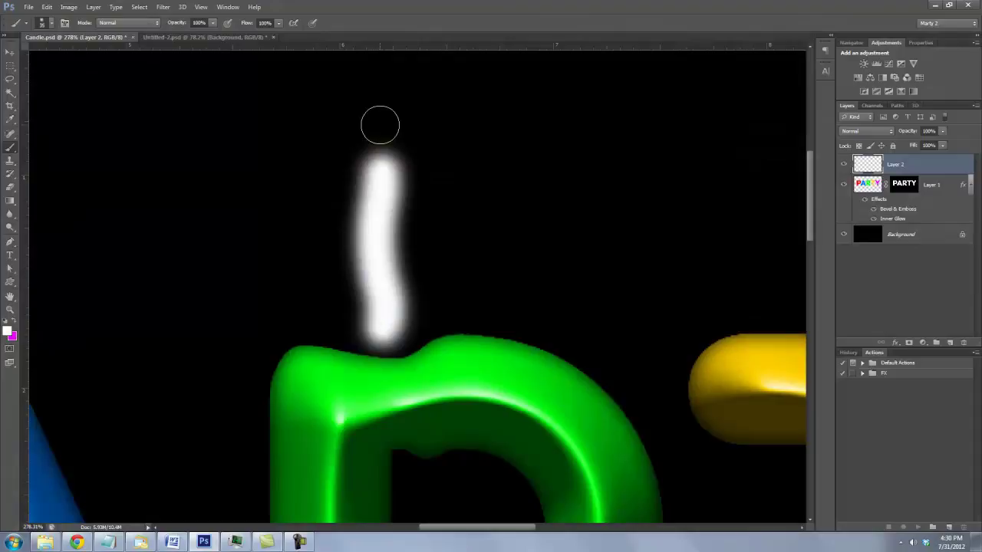
# Erase the stroke's top and both sides into a tapered flame shape
pyautogui.press('e')
pyautogui.moveTo(379, 126)
pyautogui.mouseDown()
pyautogui.moveTo(407, 158)
pyautogui.moveTo(419, 252)
pyautogui.mouseUp()
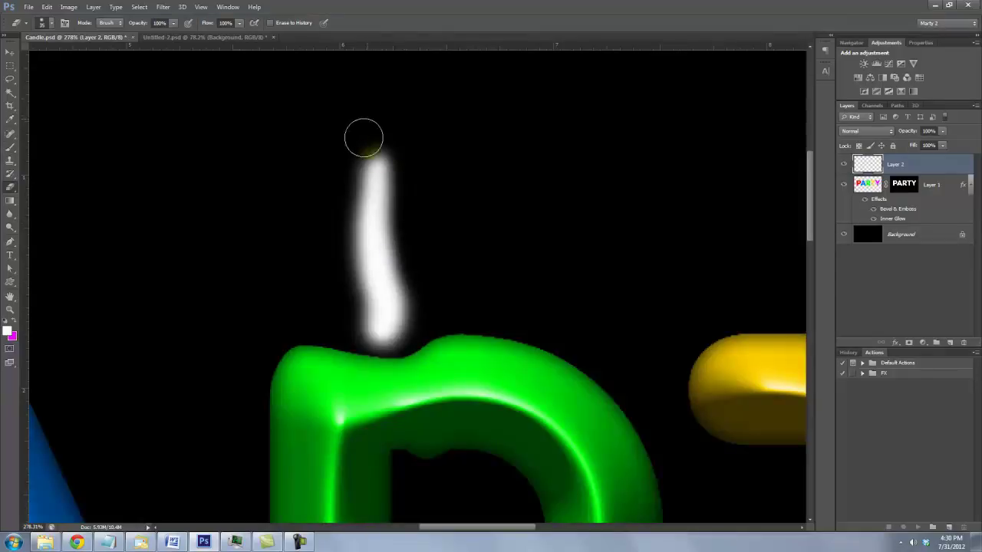
pyautogui.moveTo(364, 138); pyautogui.dragTo(344, 285)
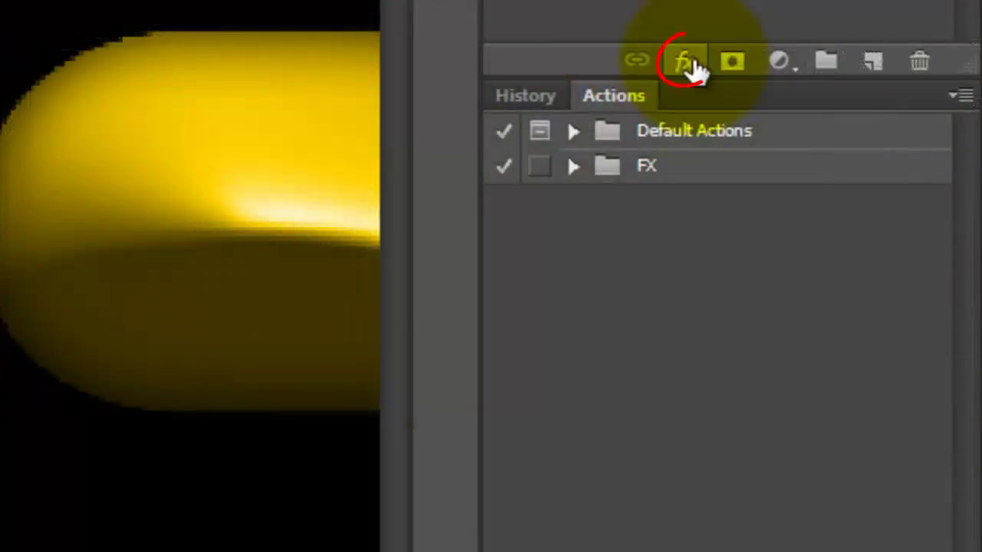
# Give the flame a b57830 Outer Glow with 50% opacity, spread 7 and size 68
pyautogui.click(685, 61)
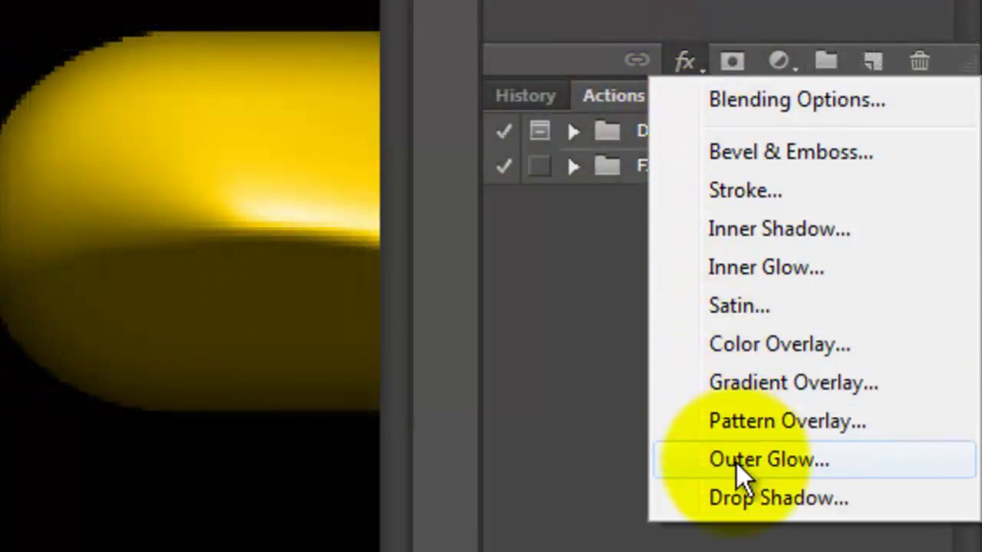
pyautogui.click(736, 465)
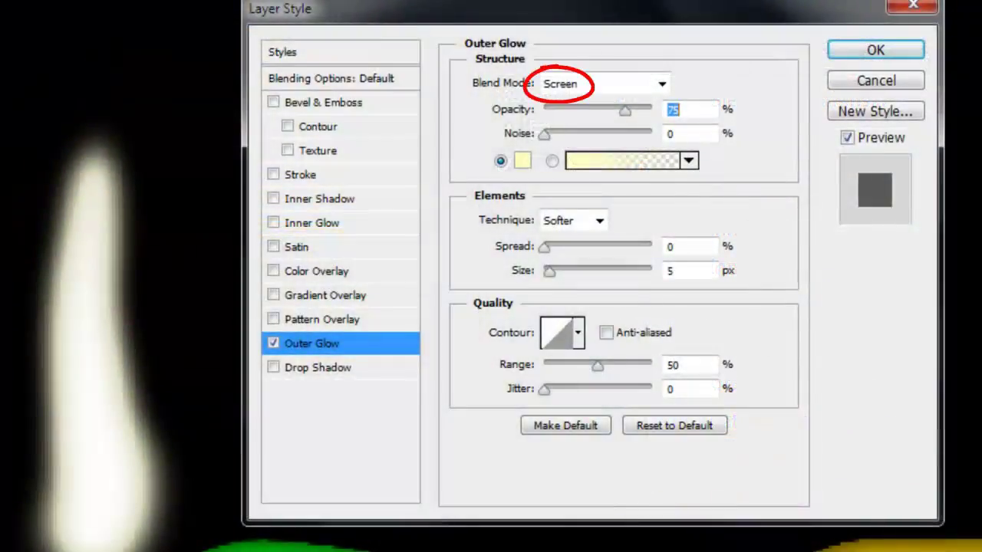
pyautogui.click(515, 165)
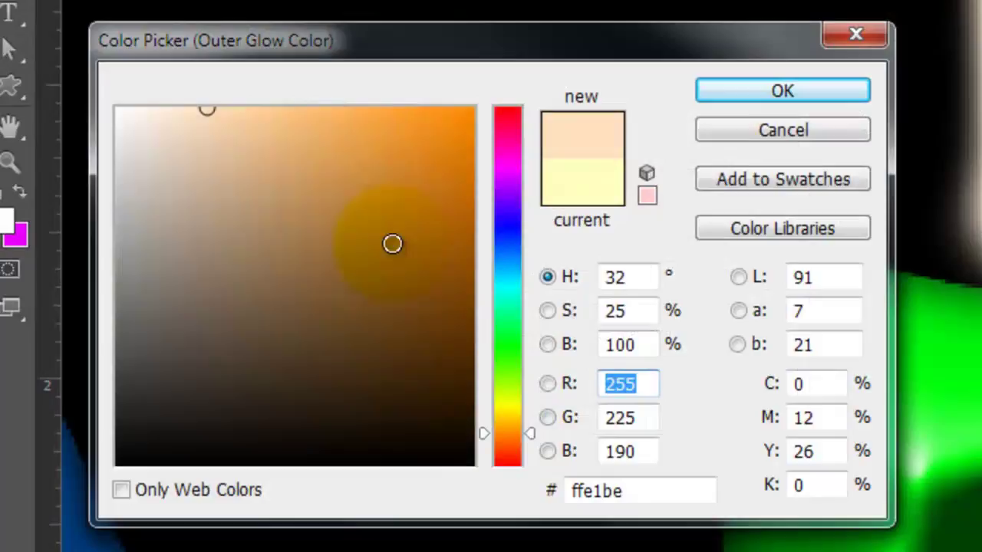
pyautogui.click(391, 210)
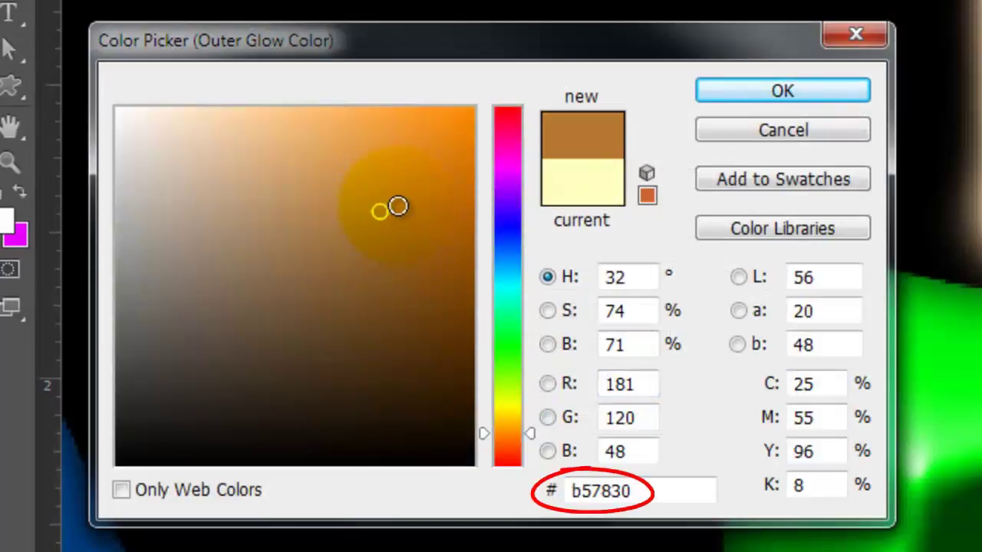
pyautogui.click(797, 92)
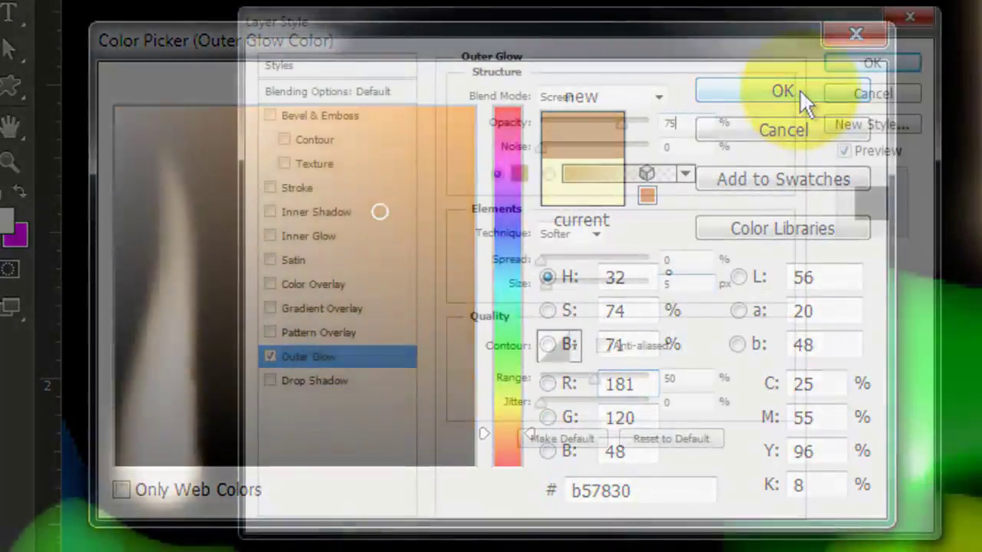
pyautogui.doubleClick(680, 123)
pyautogui.write('50')
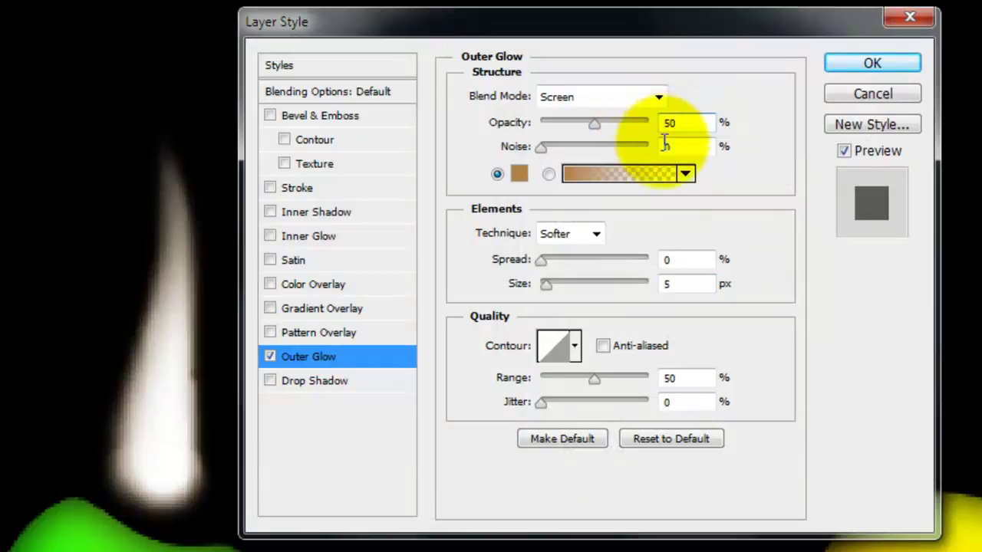
pyautogui.doubleClick(676, 259)
pyautogui.write('7')
pyautogui.doubleClick(675, 284)
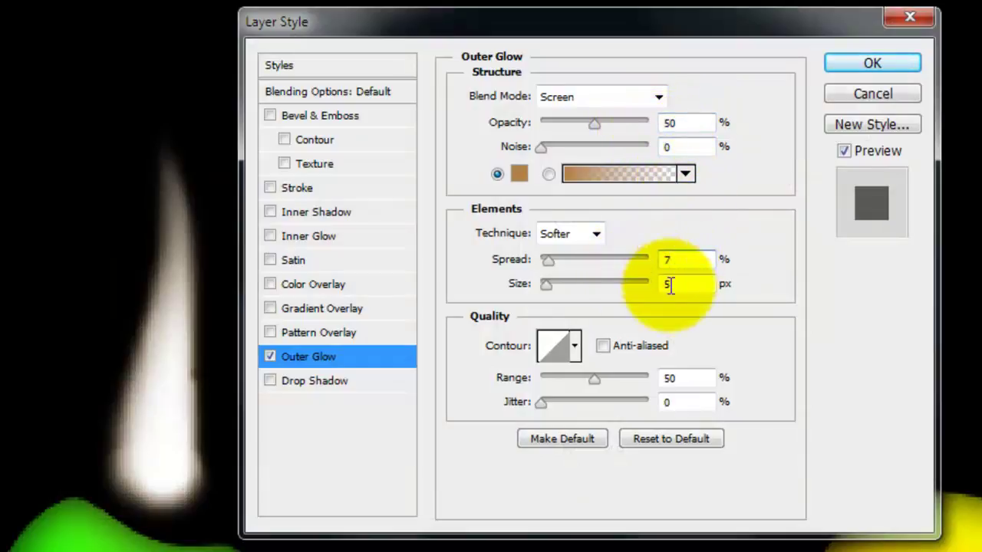
# Apply the glow, add a new layer named BLUE, and rename Layer 2 to MAIN FLAME
pyautogui.write('68')
pyautogui.click(832, 67)
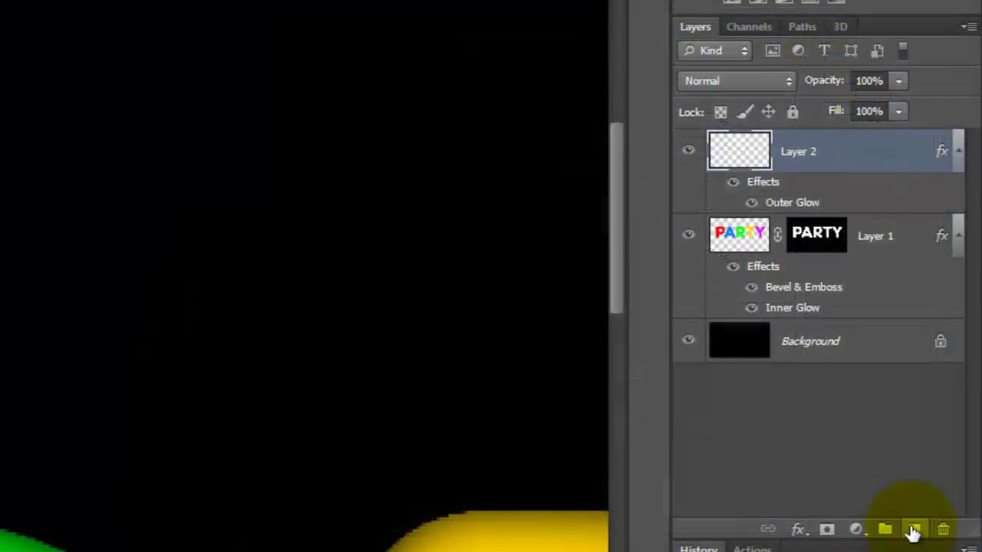
pyautogui.click(913, 531)
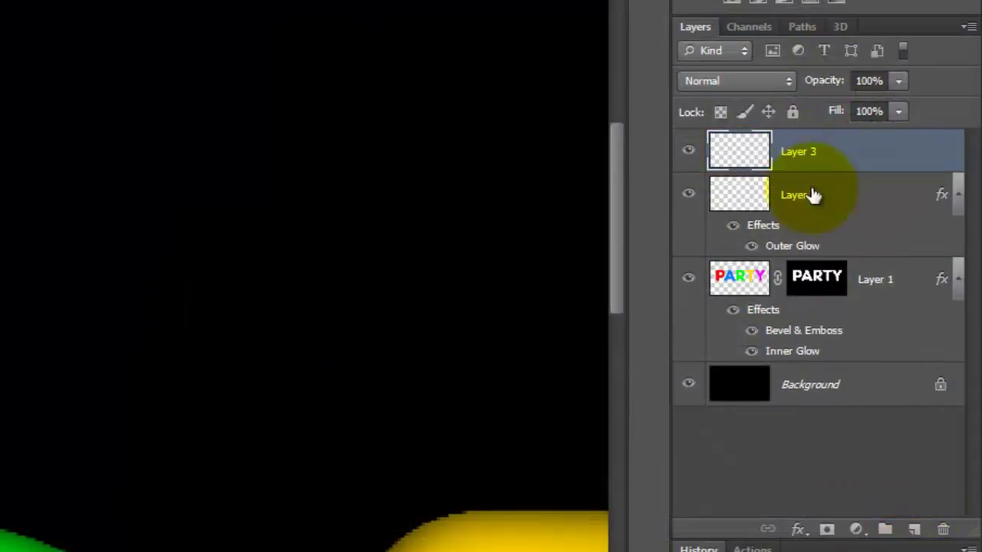
pyautogui.doubleClick(797, 151)
pyautogui.write('BLUE')
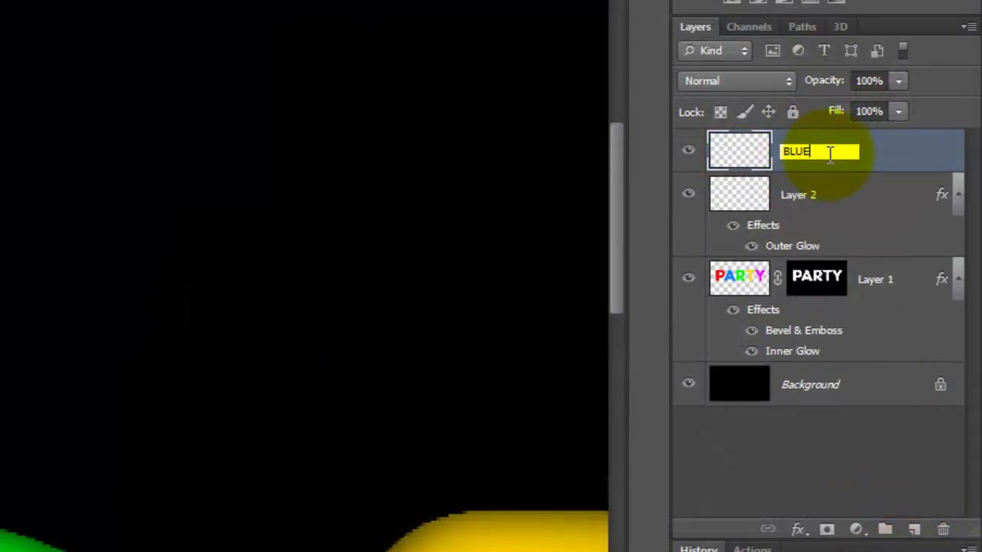
pyautogui.doubleClick(798, 196)
pyautogui.write('MAIN FLAME')
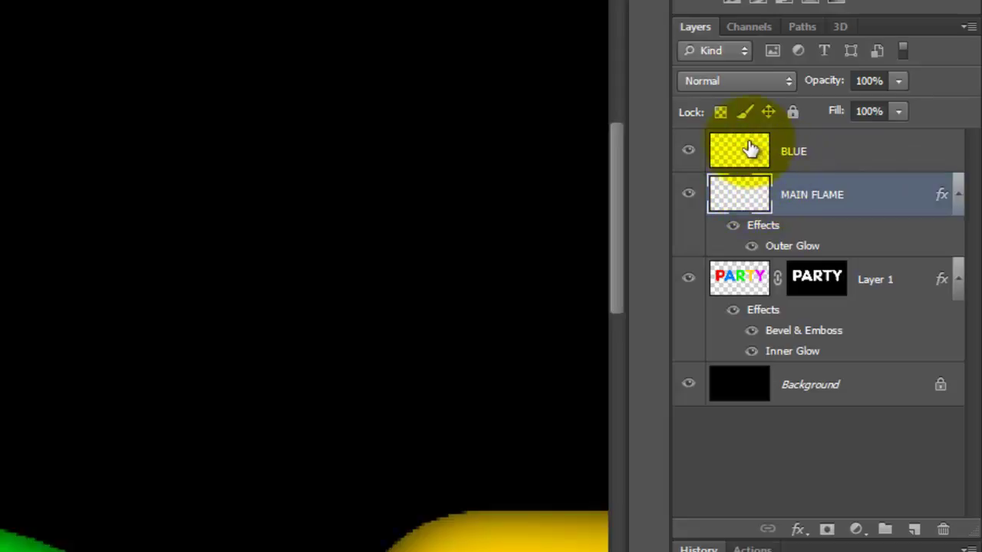
# On BLUE, ready a 7575ad brush shrunk to about 50 px at 43% opacity
pyautogui.click(750, 150)
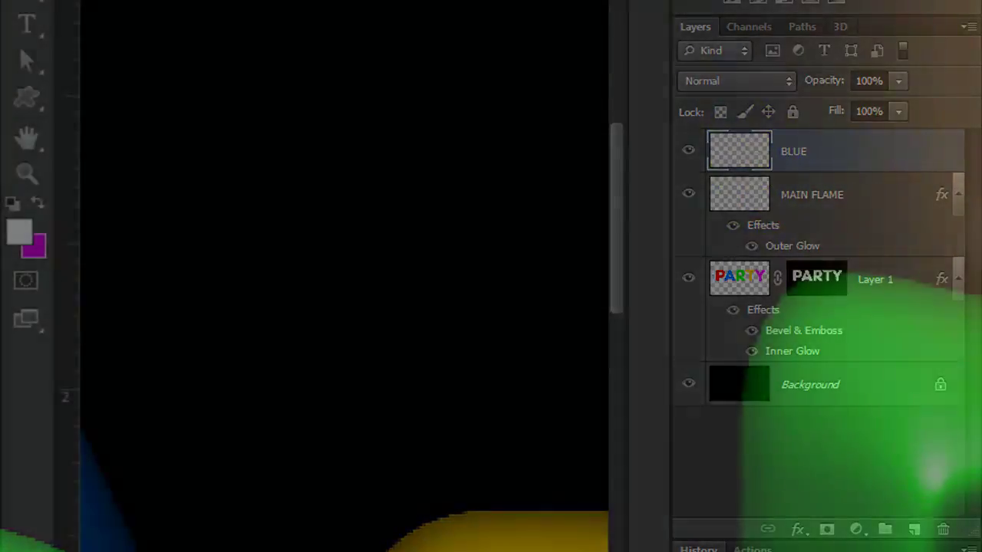
pyautogui.click(19, 231)
pyautogui.click(250, 234)
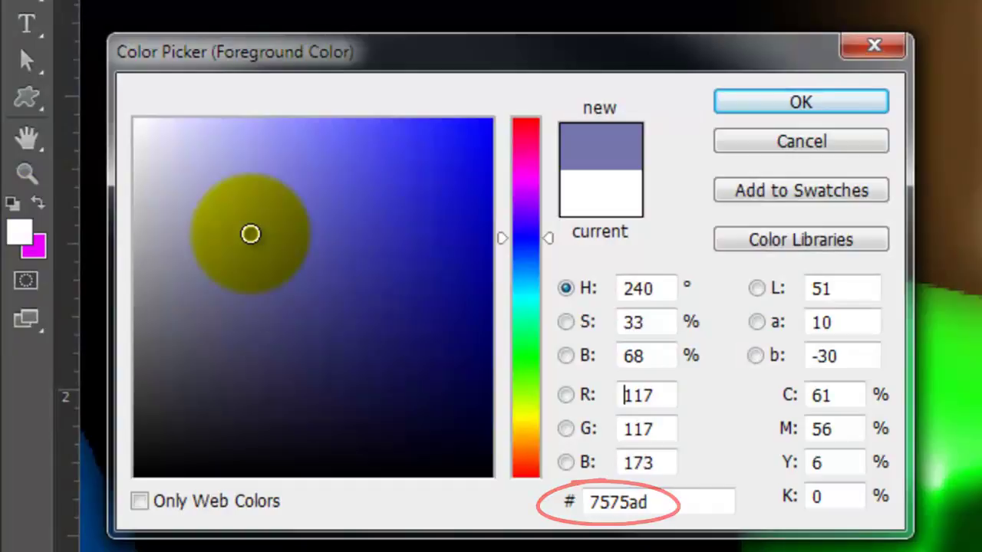
pyautogui.click(790, 103)
pyautogui.press('b')
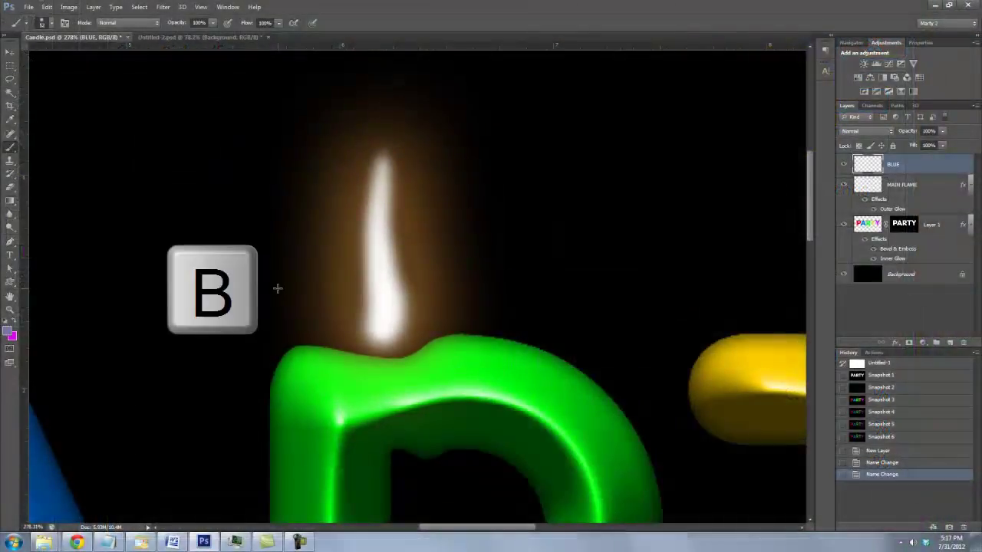
pyautogui.press('[')
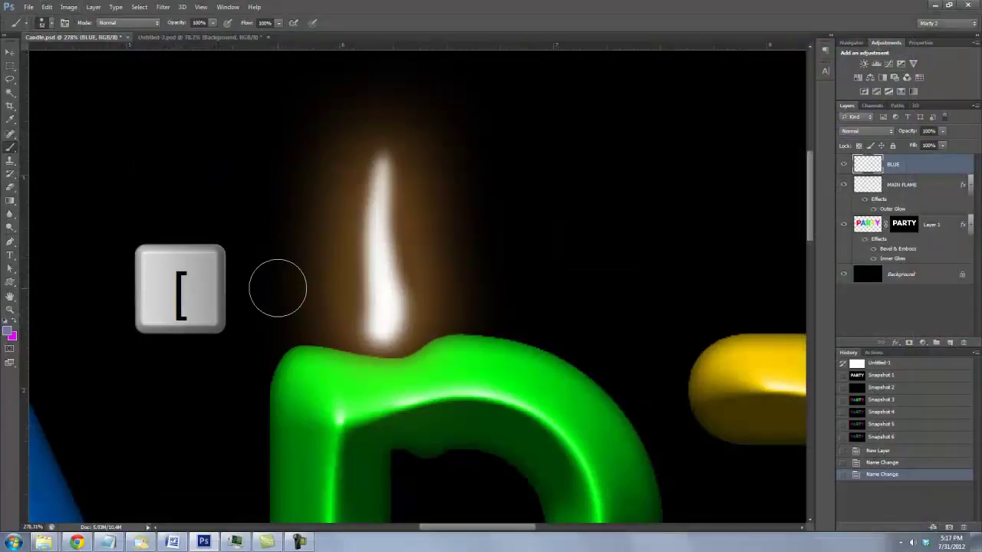
pyautogui.press('[')
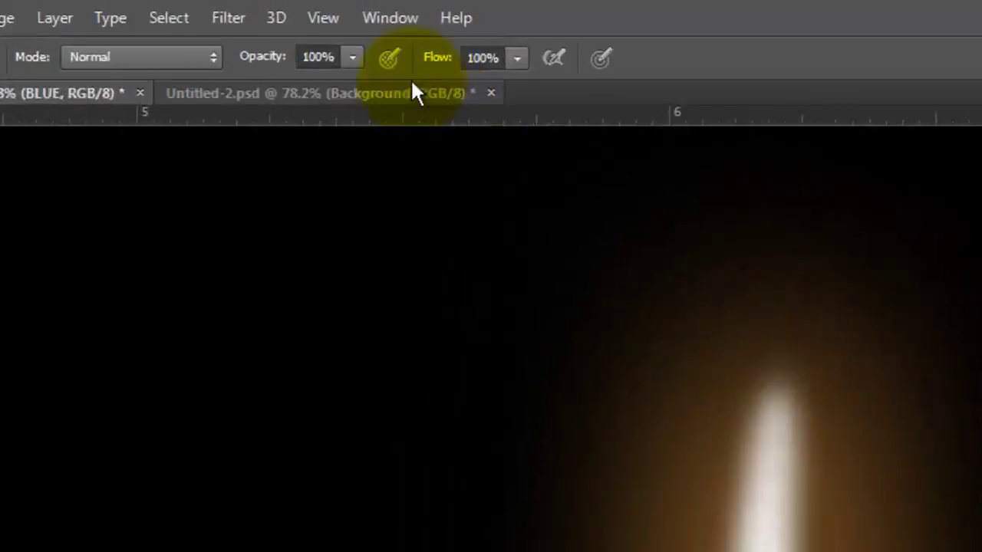
pyautogui.click(215, 23)
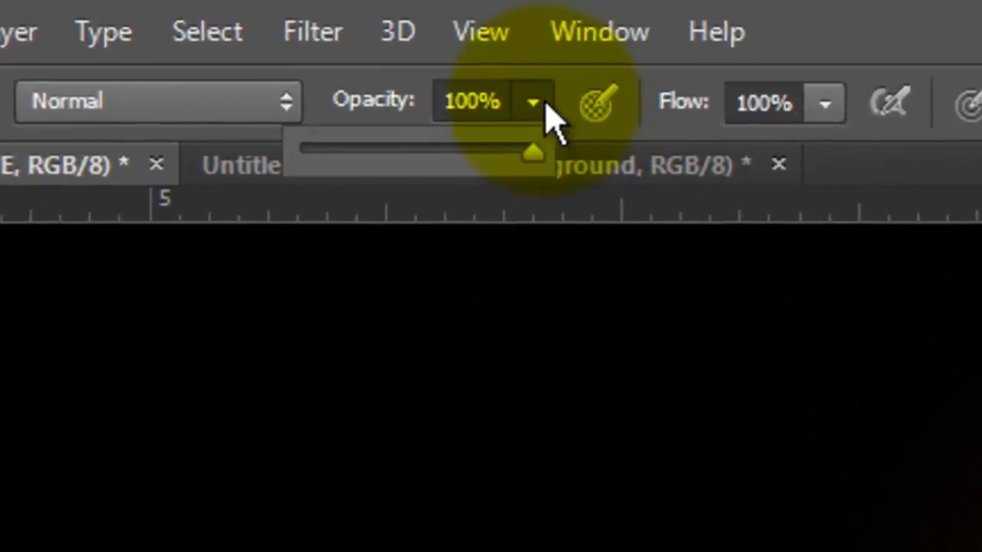
pyautogui.moveTo(213, 33); pyautogui.dragTo(184, 33)
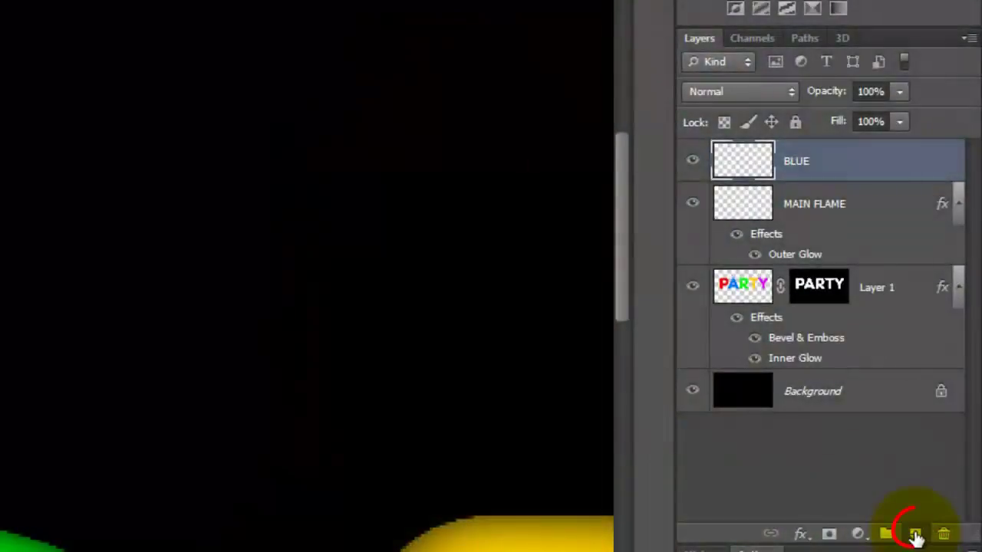
# Add a new layer named GLOW and set the foreground colour to yellow F4DF55
pyautogui.click(915, 534)
pyautogui.doubleClick(798, 162)
pyautogui.write('GL')
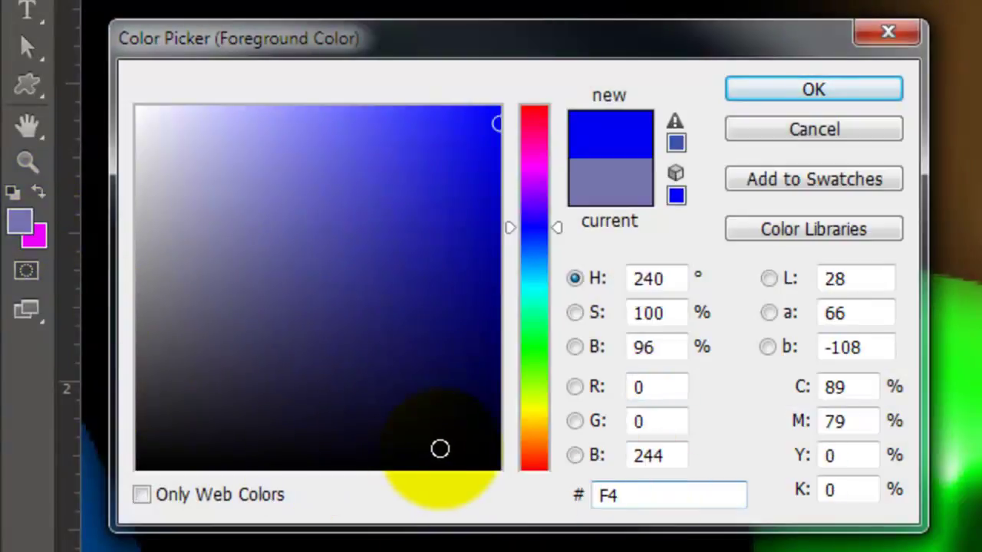
pyautogui.write('55')
pyautogui.click(806, 99)
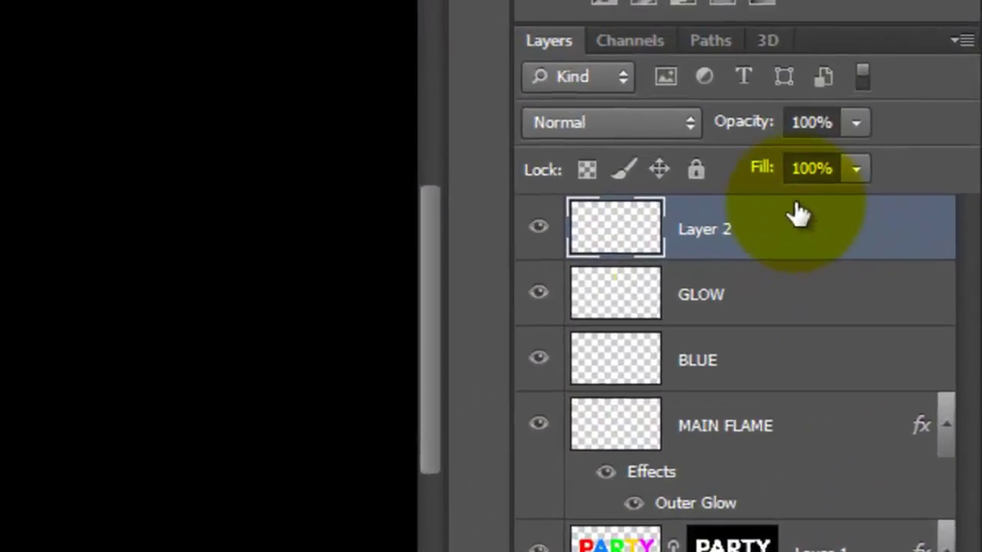
# Move the new layer between BLUE and MAIN FLAME and rename it WICK
pyautogui.moveTo(860, 143); pyautogui.dragTo(857, 148)
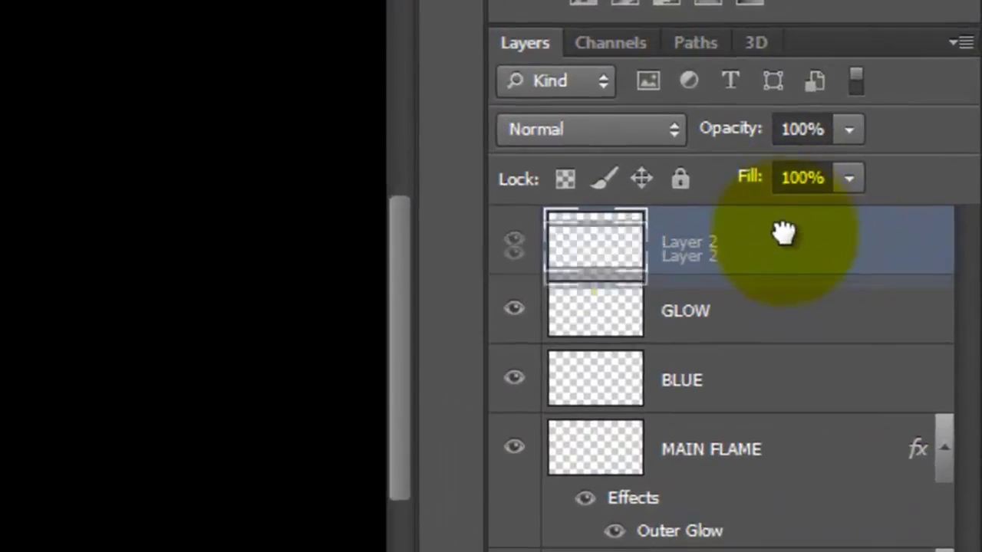
pyautogui.moveTo(783, 233); pyautogui.dragTo(786, 422)
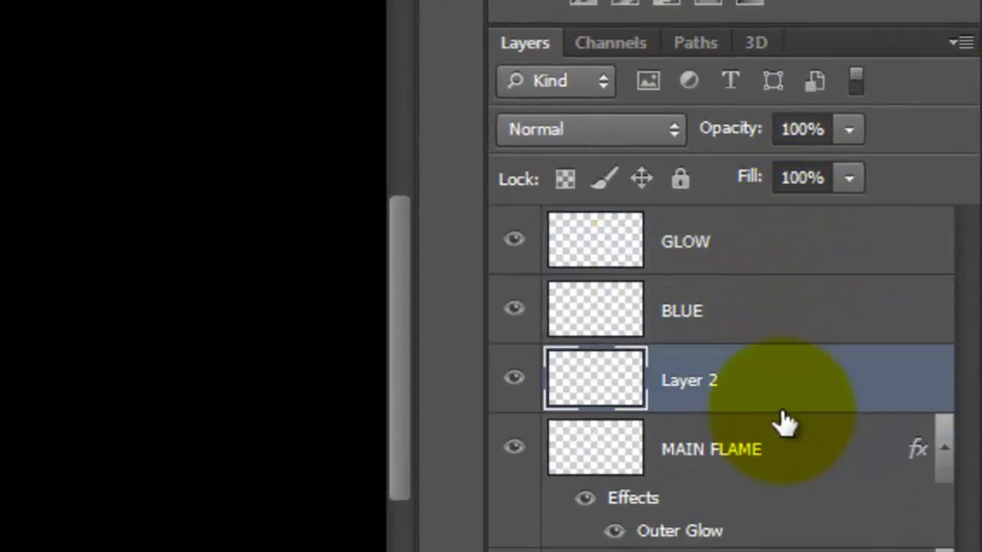
pyautogui.doubleClick(695, 381)
pyautogui.write('WICK')
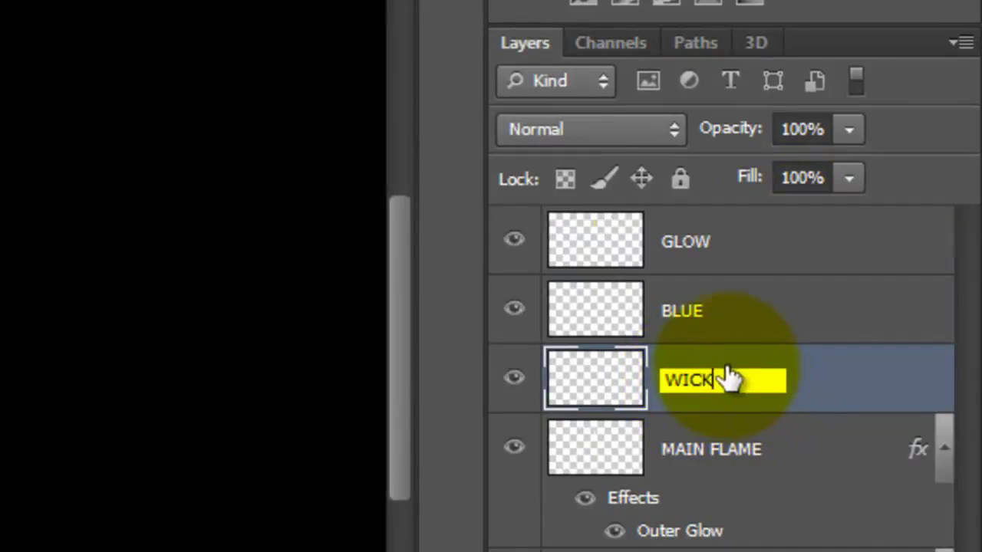
pyautogui.press('Return')
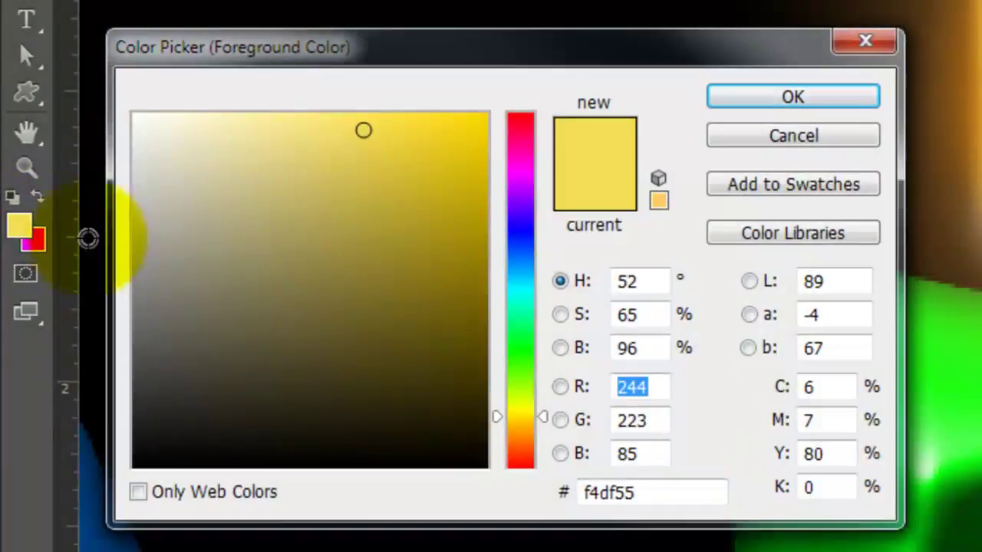
# Set the foreground colour to dark slate #373c4a for the wick
pyautogui.click(527, 264)
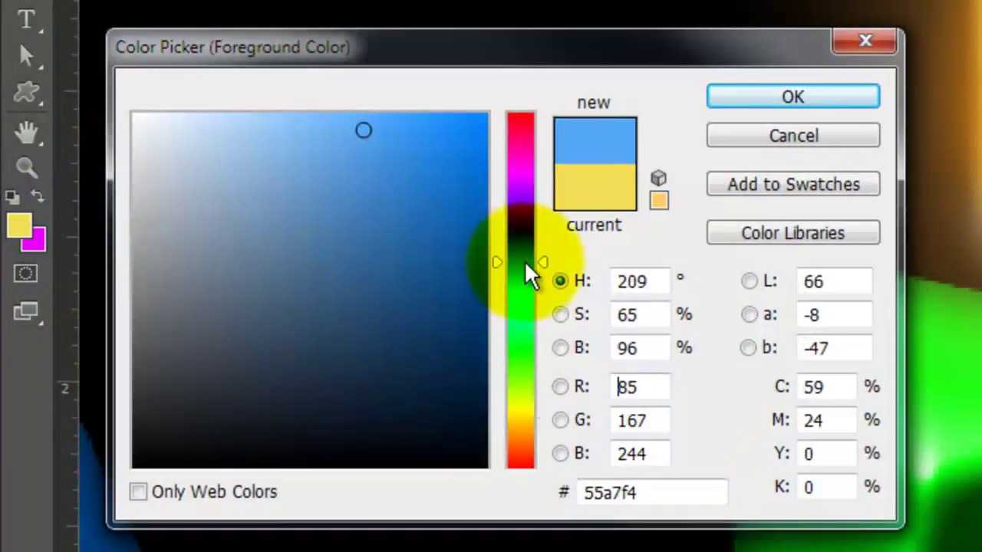
pyautogui.moveTo(526, 265); pyautogui.dragTo(526, 245)
pyautogui.click(219, 365)
pyautogui.moveTo(224, 364); pyautogui.dragTo(231, 363)
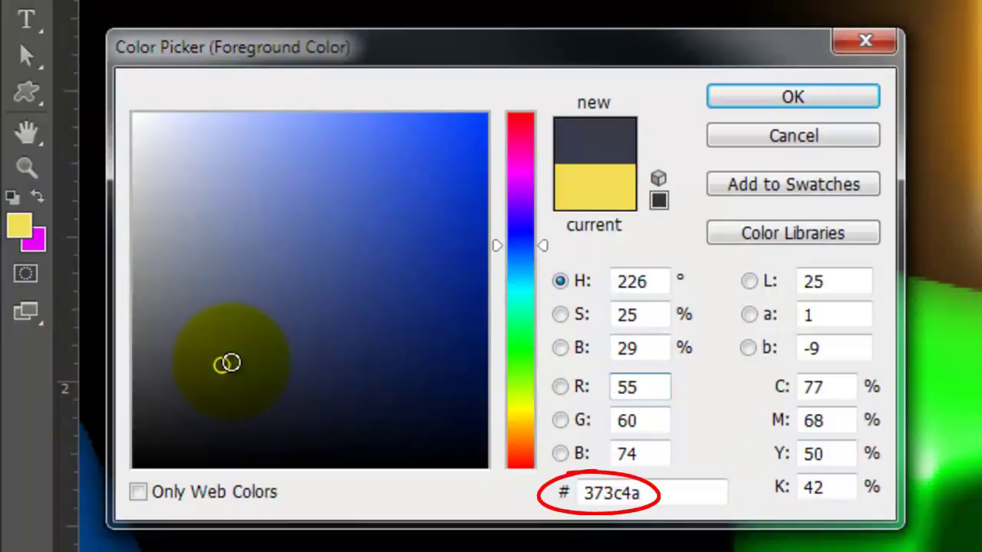
pyautogui.click(787, 98)
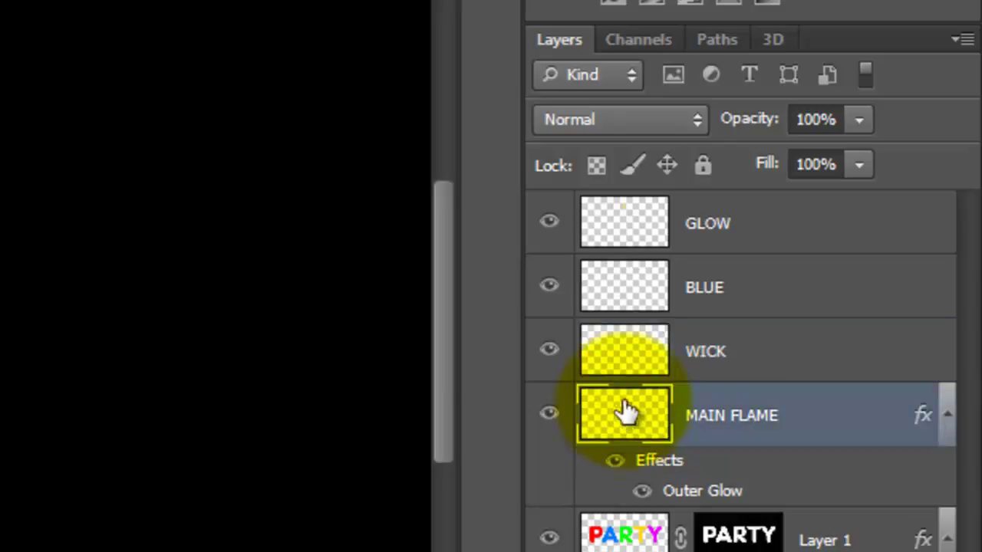
# Select the GLOW through MAIN FLAME layers, group them with Ctrl+G, and name the group FLAME
pyautogui.press('shift')
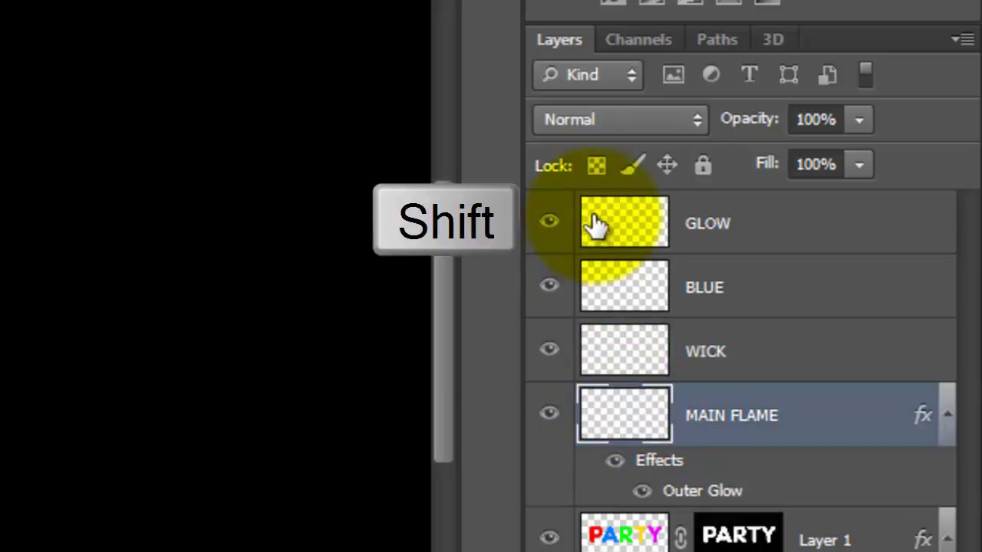
pyautogui.keyDown('shift'); pyautogui.click(612, 223); pyautogui.keyUp('shift')
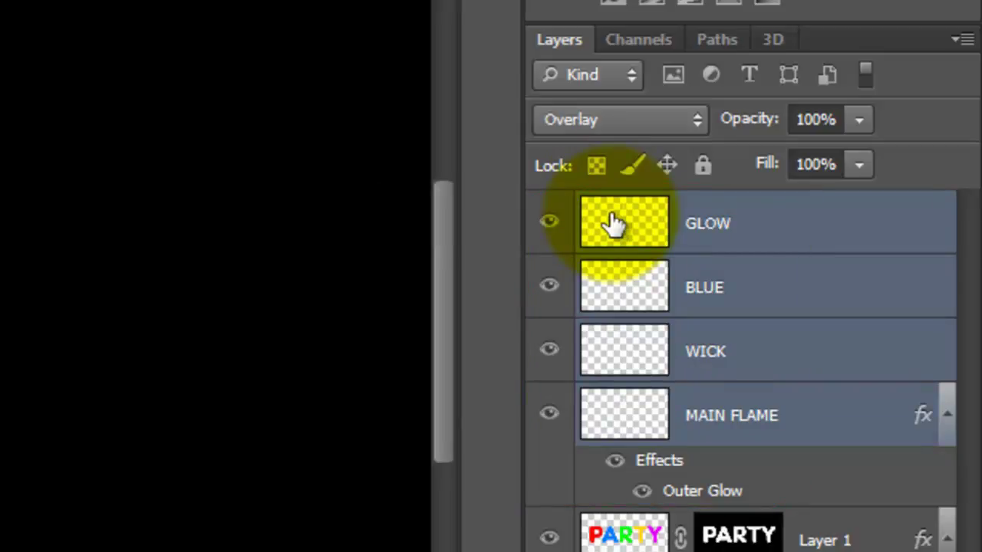
pyautogui.hotkey('ctrl', 'g')
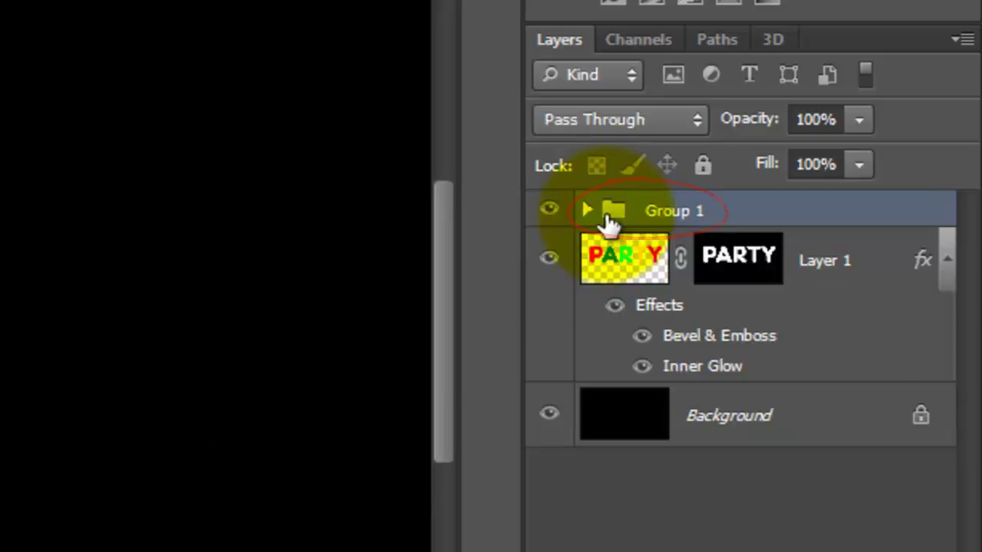
pyautogui.doubleClick(668, 212)
pyautogui.write('FLA')
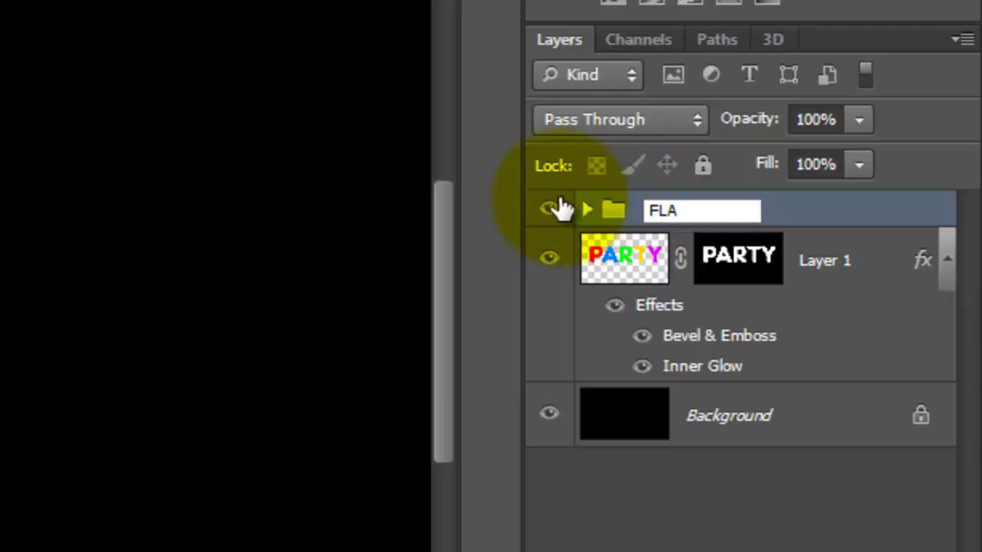
pyautogui.write('ME')
pyautogui.press('Return')
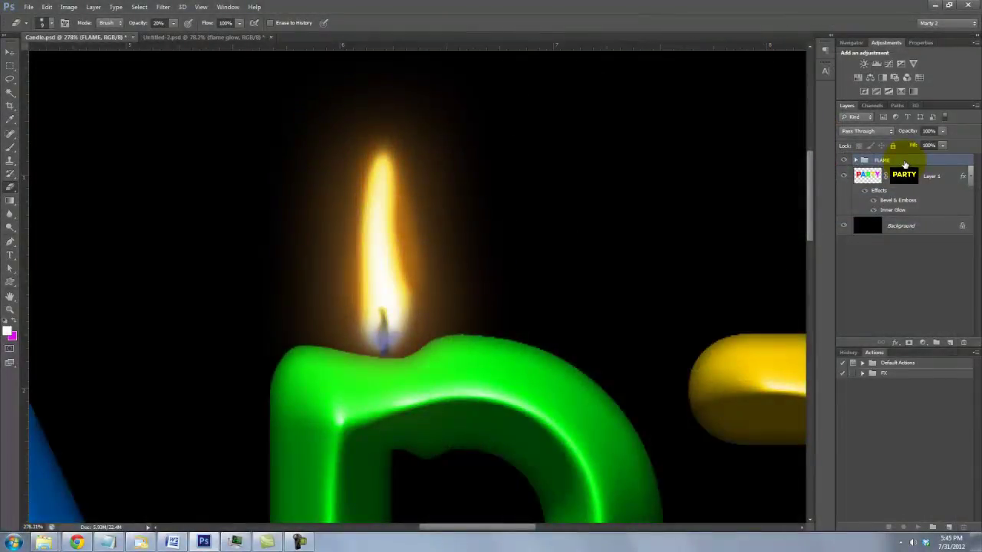
# Merge the styled PARTY letters layer with a new empty layer into plain Layer 2
pyautogui.hotkey('ctrl', '0')
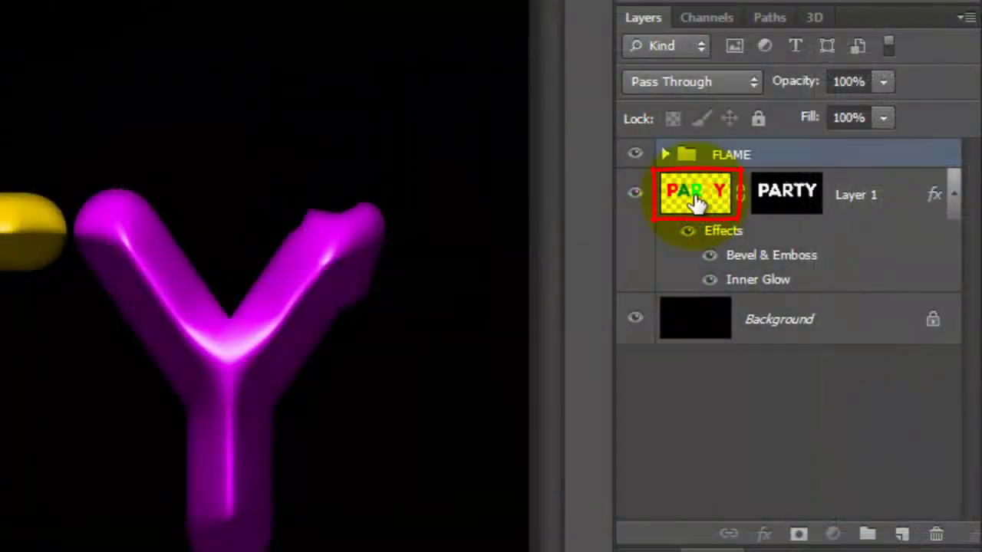
pyautogui.click(867, 175)
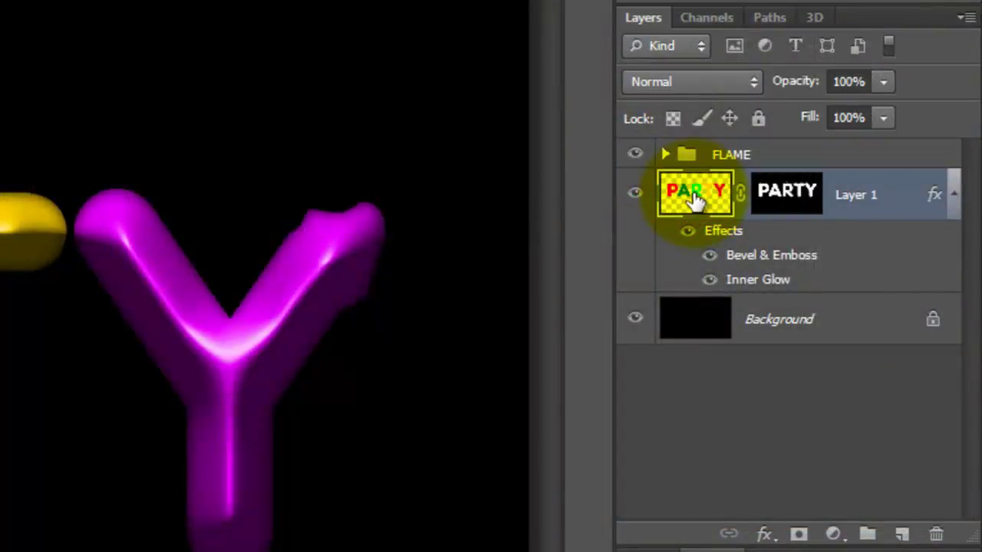
pyautogui.click(902, 536)
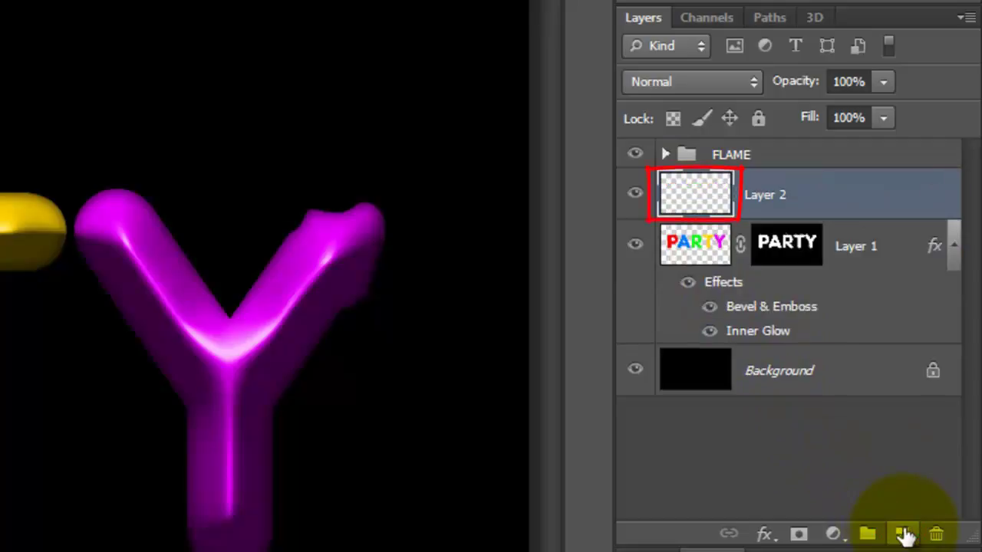
pyautogui.keyDown('ctrl'); pyautogui.click(712, 261); pyautogui.keyUp('ctrl')
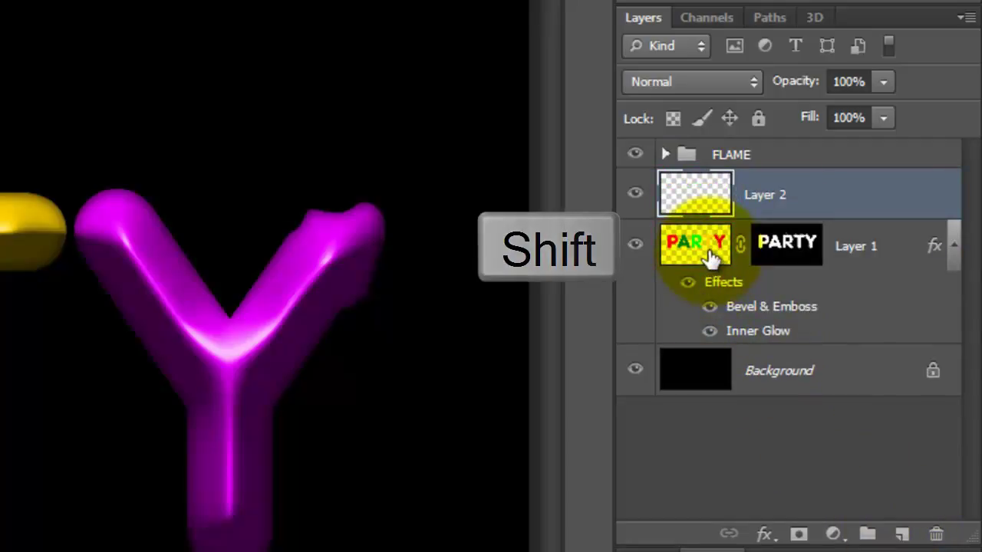
pyautogui.keyDown('shift'); pyautogui.click(705, 256); pyautogui.keyUp('shift')
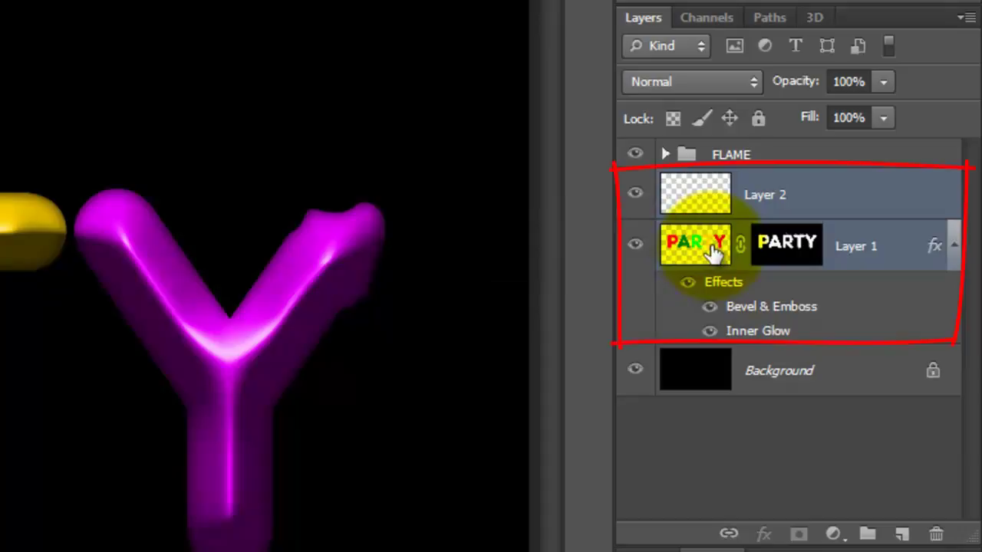
pyautogui.hotkey('ctrl', 'e')
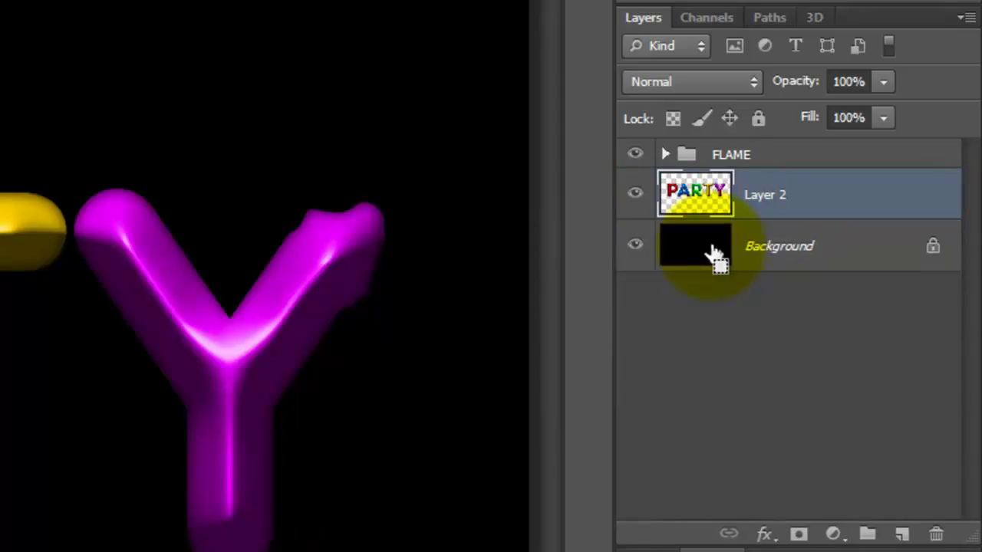
# Load the PARTY letters as a selection and add a matching layer mask to Layer 2
pyautogui.press('ctrl')
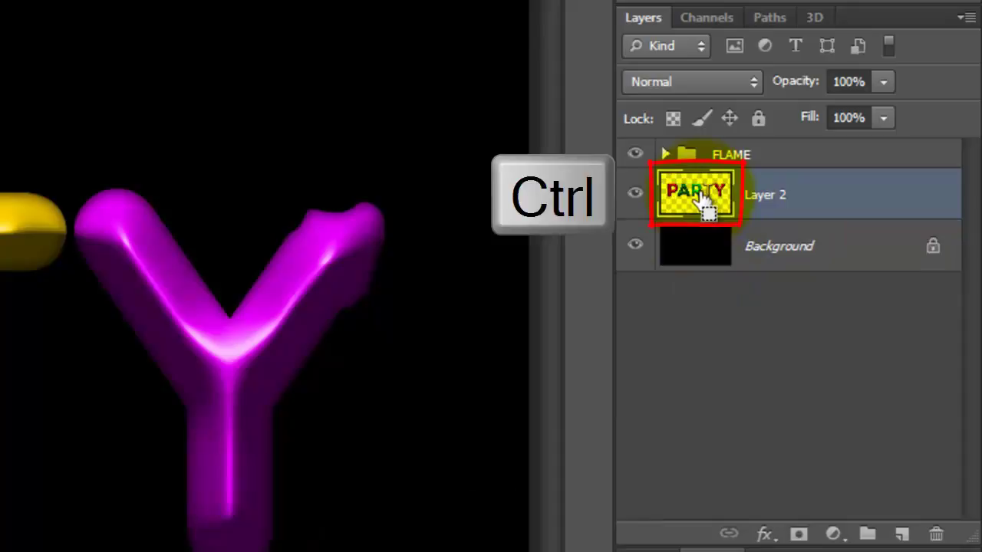
pyautogui.keyDown('ctrl'); pyautogui.click(702, 201); pyautogui.keyUp('ctrl')
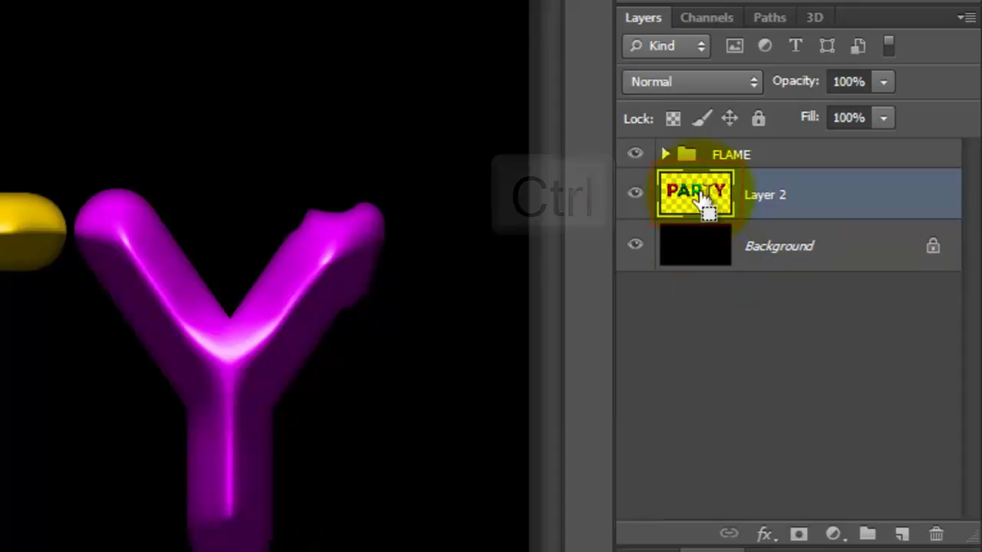
pyautogui.click(798, 534)
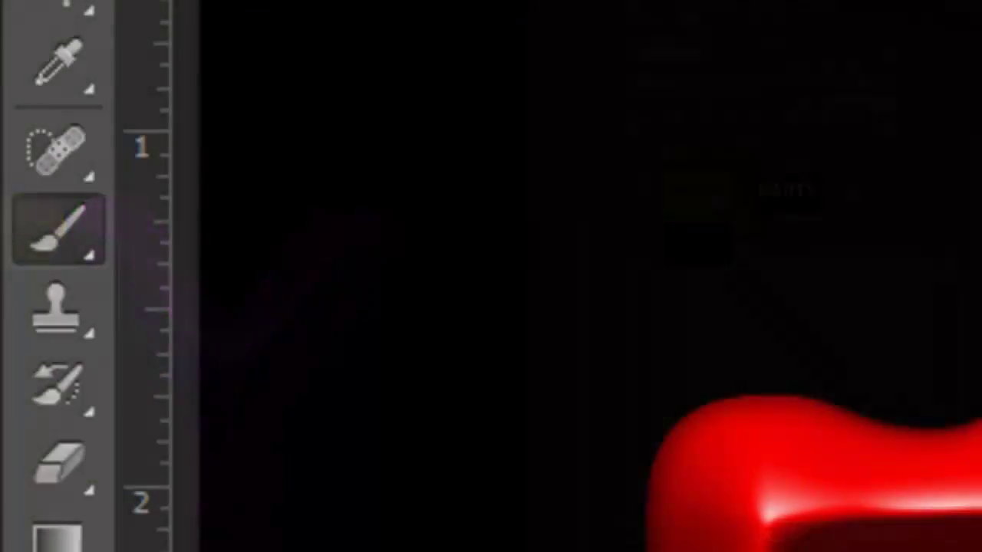
# Switch to the Brush Tool from the toolbar flyout
pyautogui.moveTo(57, 226); pyautogui.dragTo(245, 231)
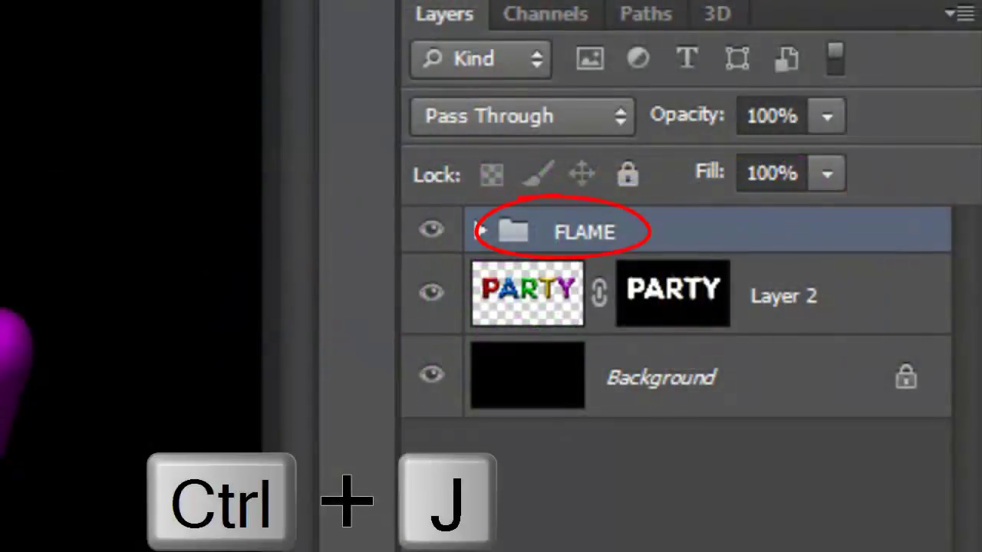
# Duplicate the FLAME group with Ctrl+J and expand the copy to view its layers
pyautogui.hotkey('ctrl', 'j')
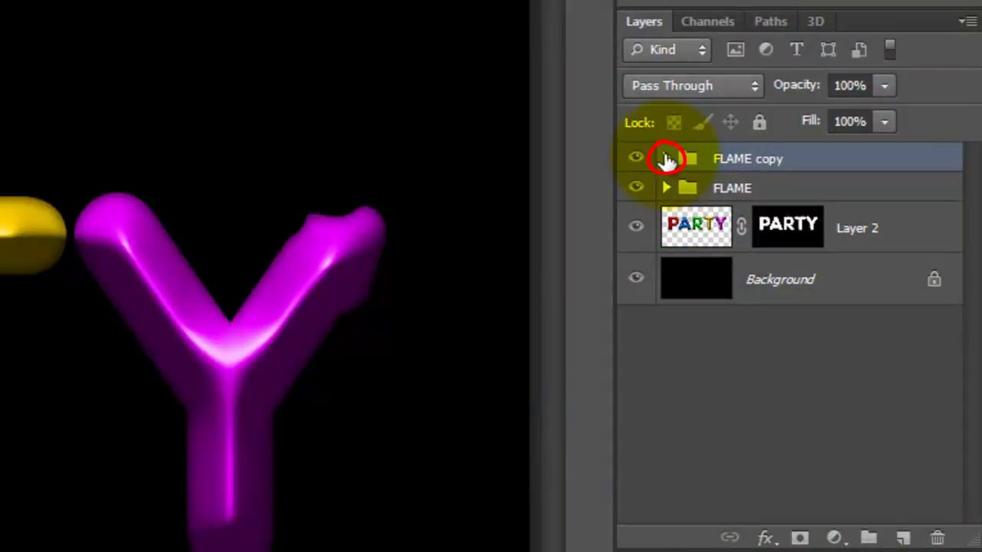
pyautogui.click(666, 159)
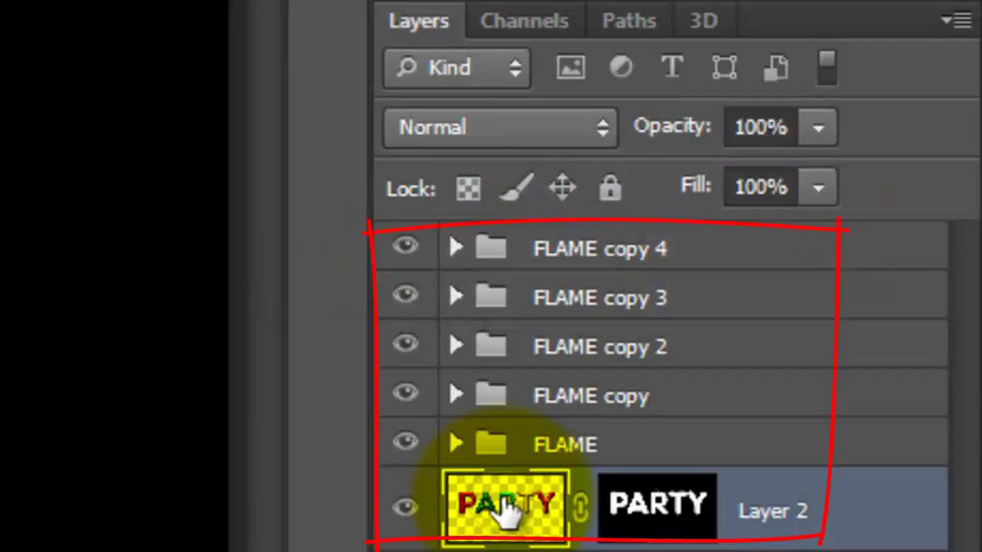
# Group the flame groups and Layer 2 as CANDLE, then duplicate it into CANDLE copy
pyautogui.keyDown('shift'); pyautogui.click(495, 249); pyautogui.keyUp('shift')
pyautogui.hotkey('ctrl', 'g')
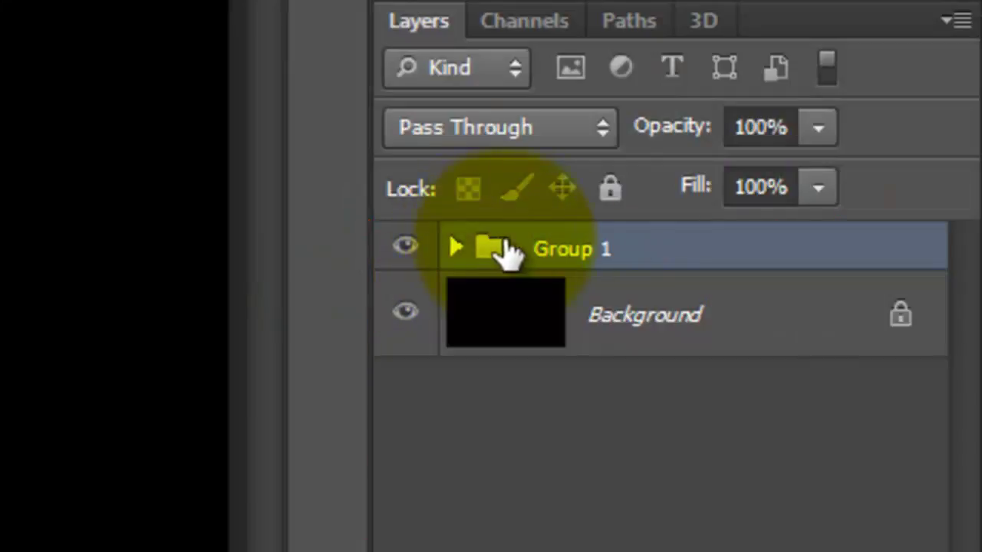
pyautogui.doubleClick(520, 247)
pyautogui.write('CANDLE')
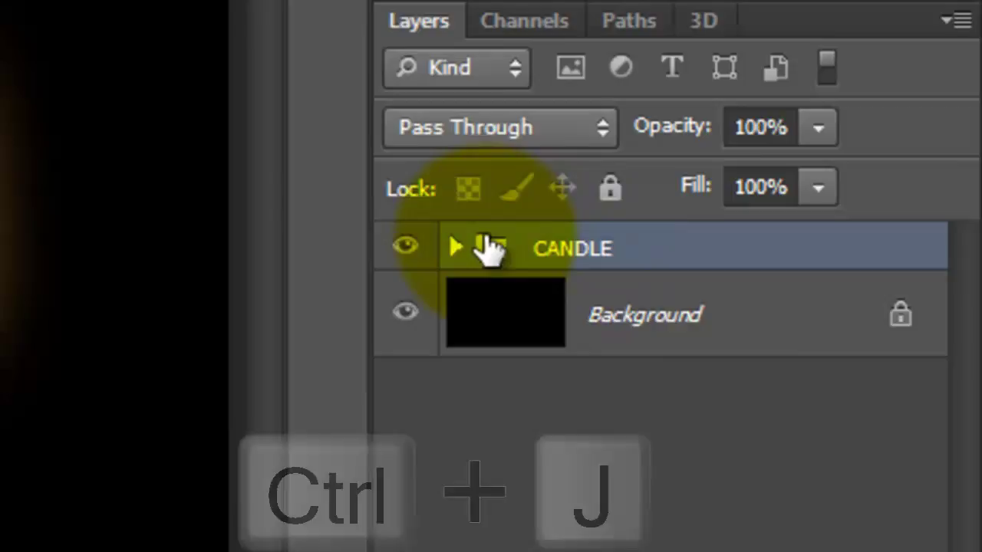
pyautogui.hotkey('ctrl', 'j')
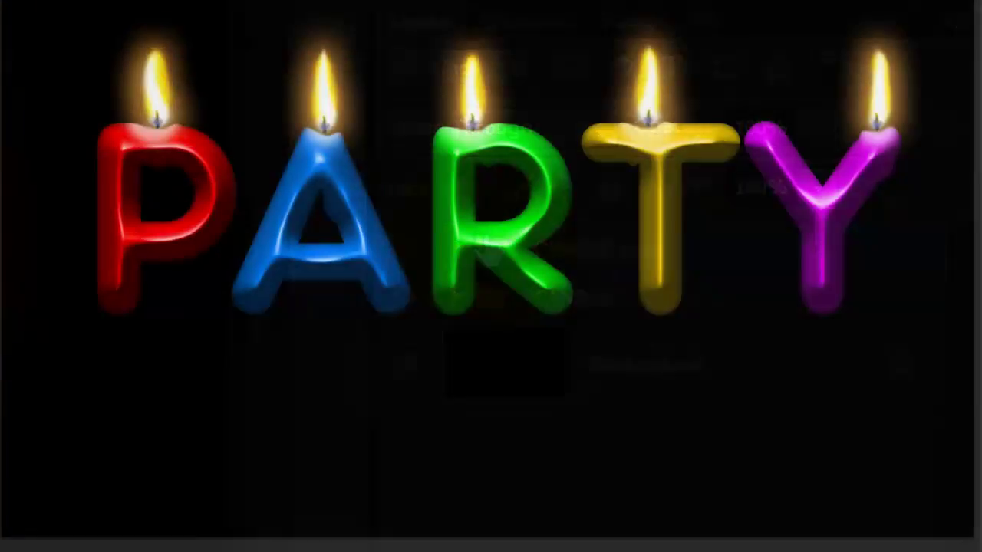
pyautogui.hotkey('ctrl', 't')
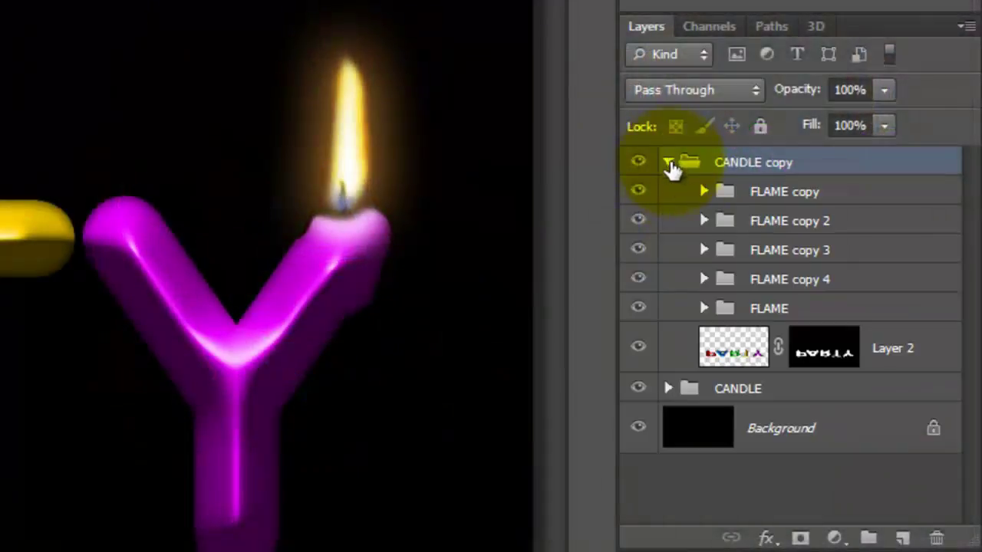
# Apply ZigZag with Pond Ripples (Amount 16, Ridges 5) to Layer 2 inside CANDLE copy
pyautogui.click(731, 354)
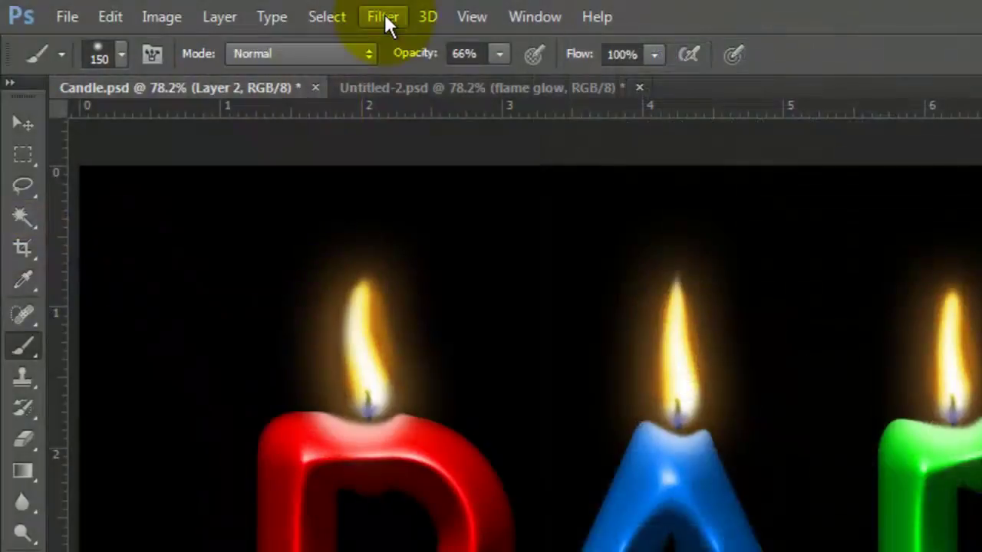
pyautogui.click(384, 15)
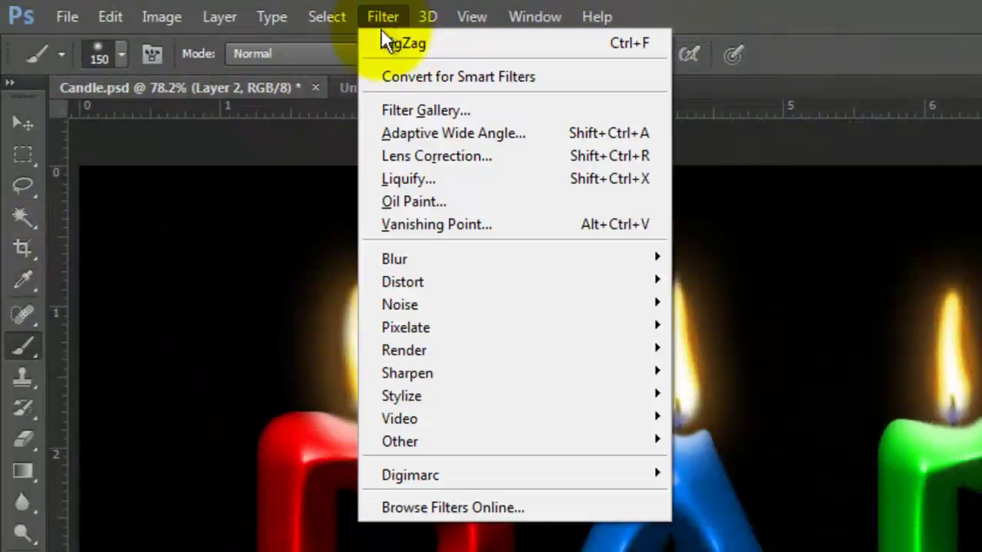
pyautogui.moveTo(405, 277)
pyautogui.click(249, 461)
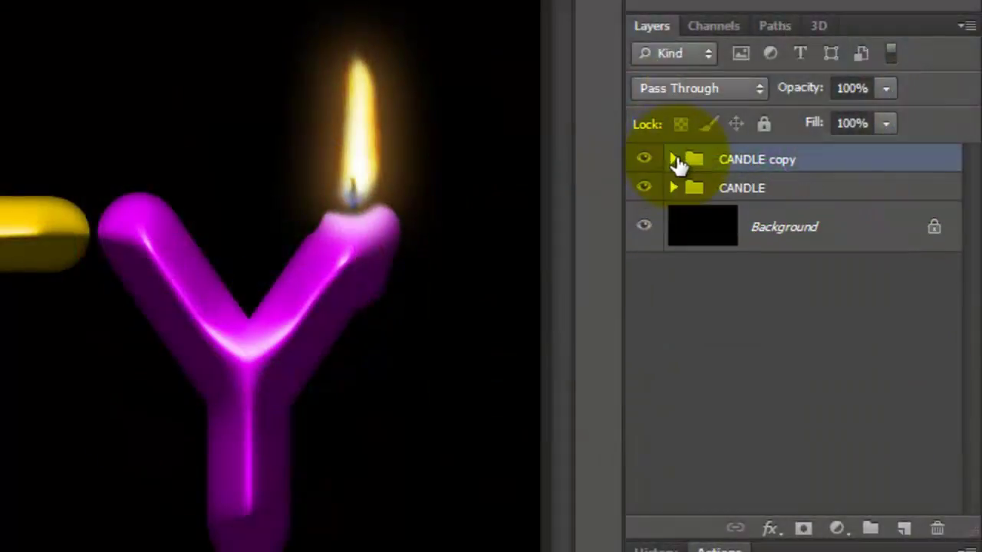
# Set CANDLE copy to 50% opacity, add a layer mask, and choose a gradient for the fade
pyautogui.click(852, 87)
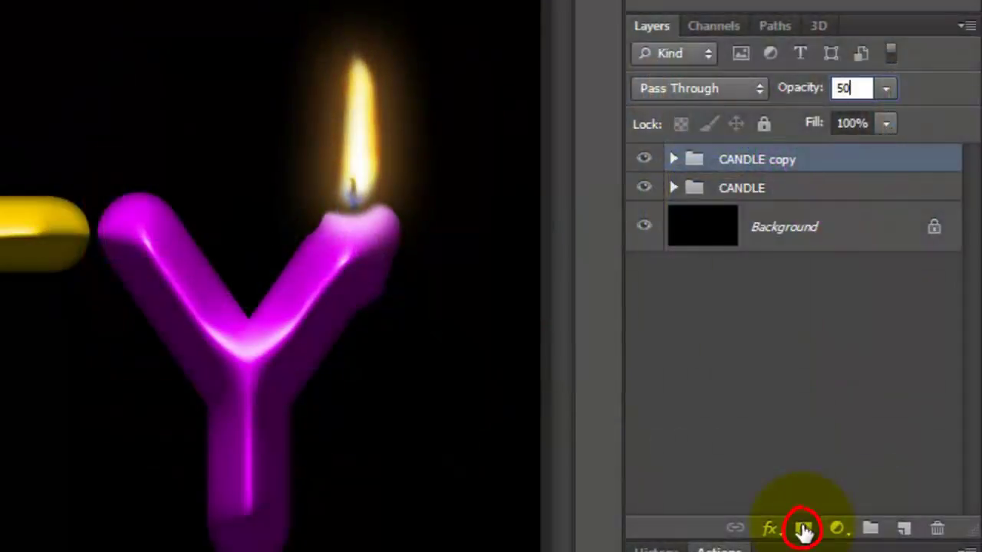
pyautogui.click(803, 530)
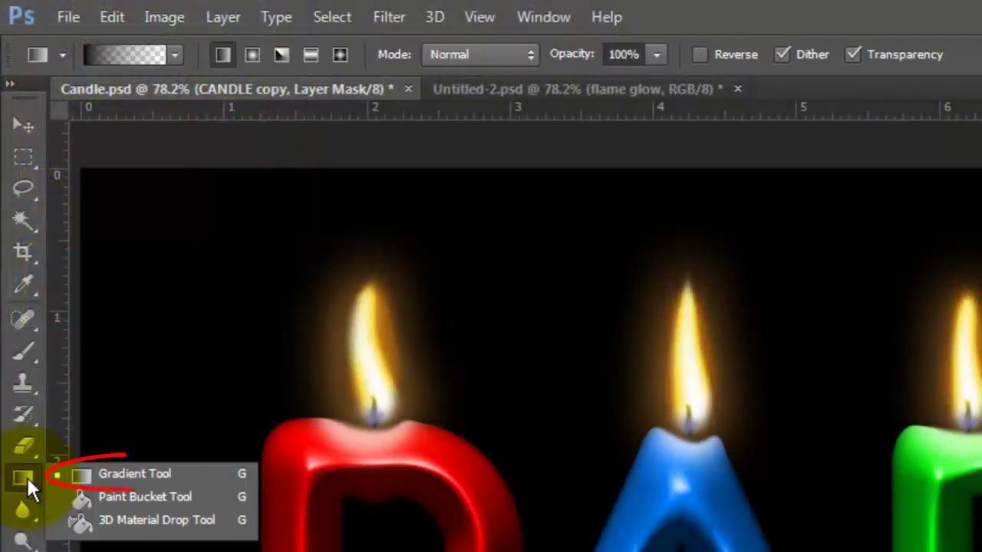
pyautogui.click(127, 54)
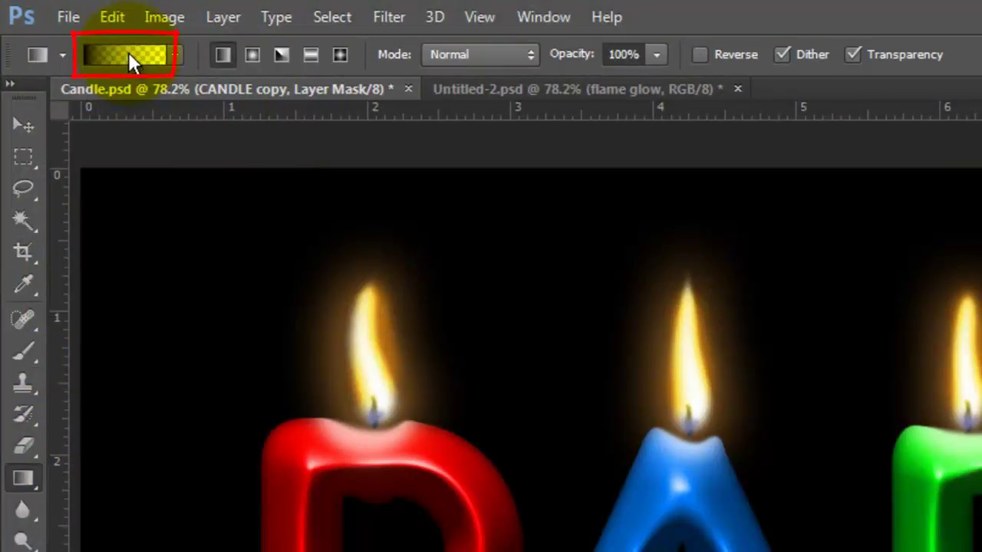